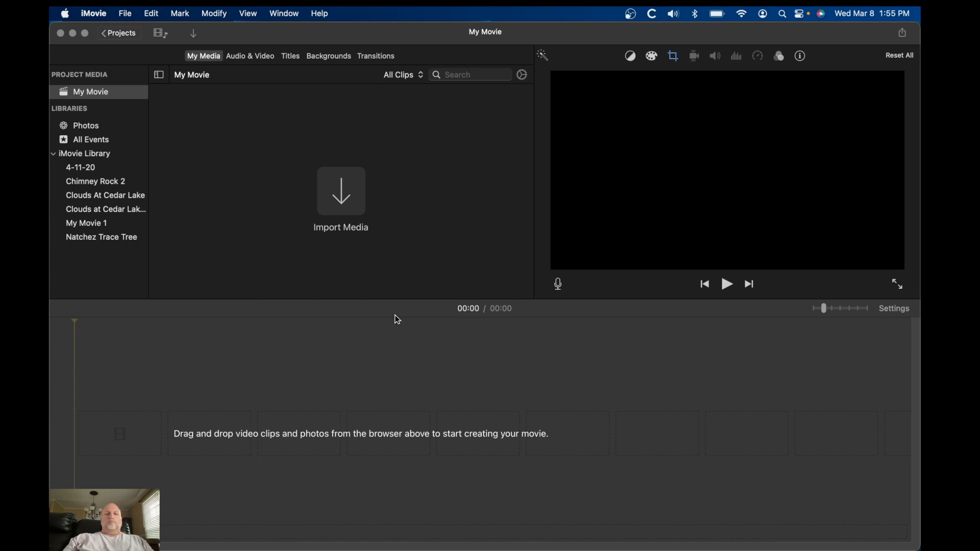
Import the photo A7200038-Edit.jpg from the Old Vertical Images folder into the project media
click(342, 195)
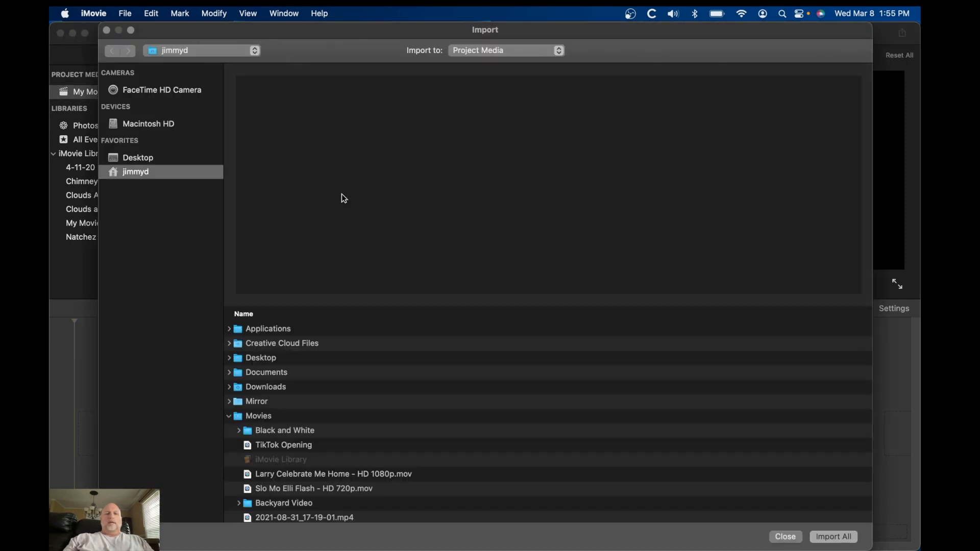
scroll(352, 424, down, 15)
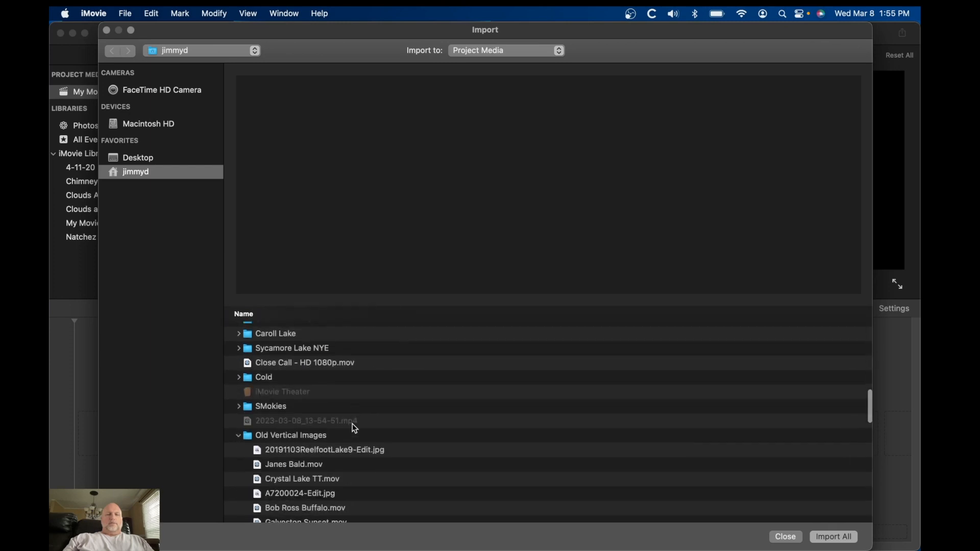
scroll(354, 425, down, 5)
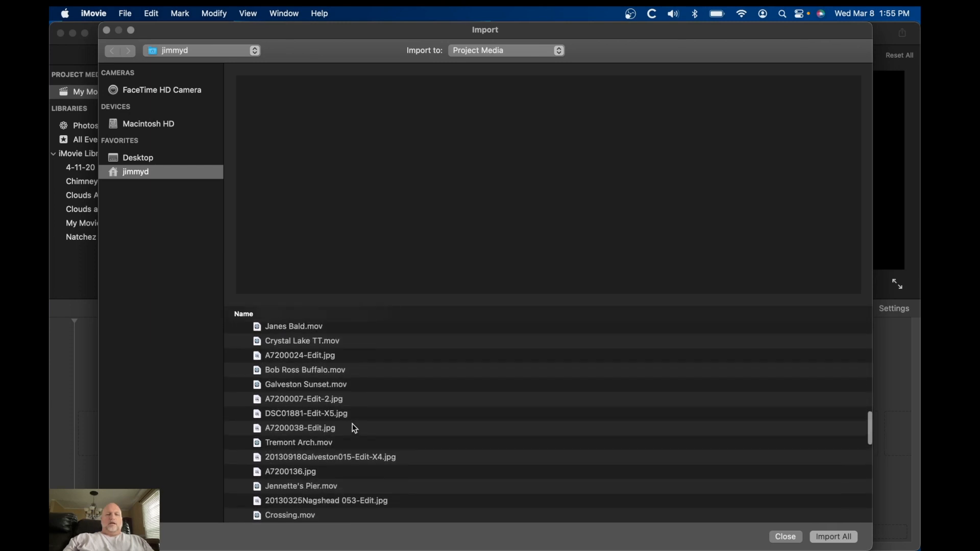
scroll(355, 428, up, 4)
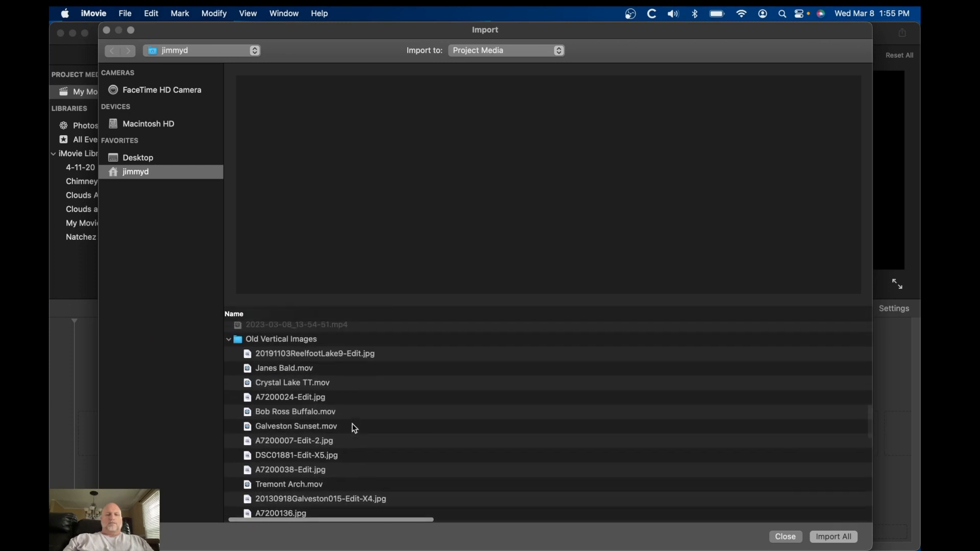
scroll(353, 424, down, 4)
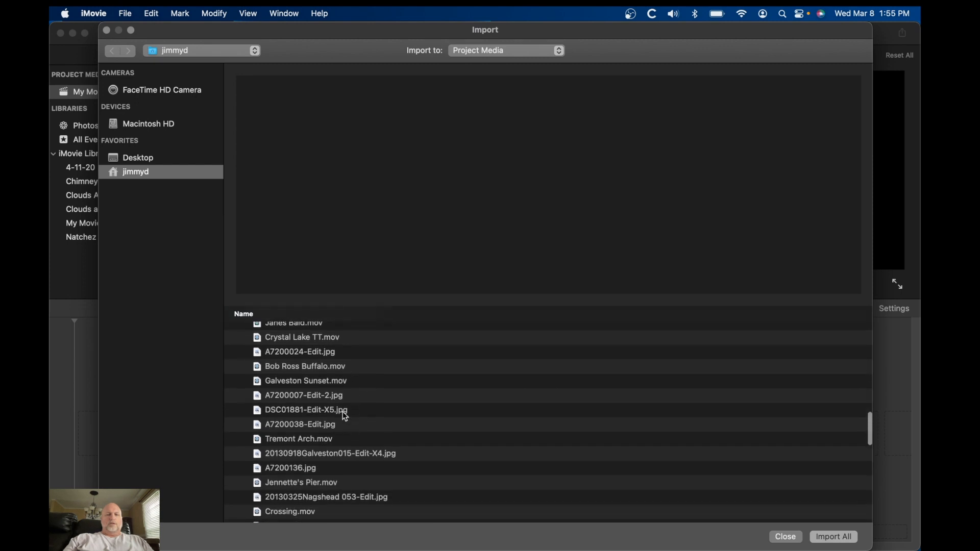
click(338, 400)
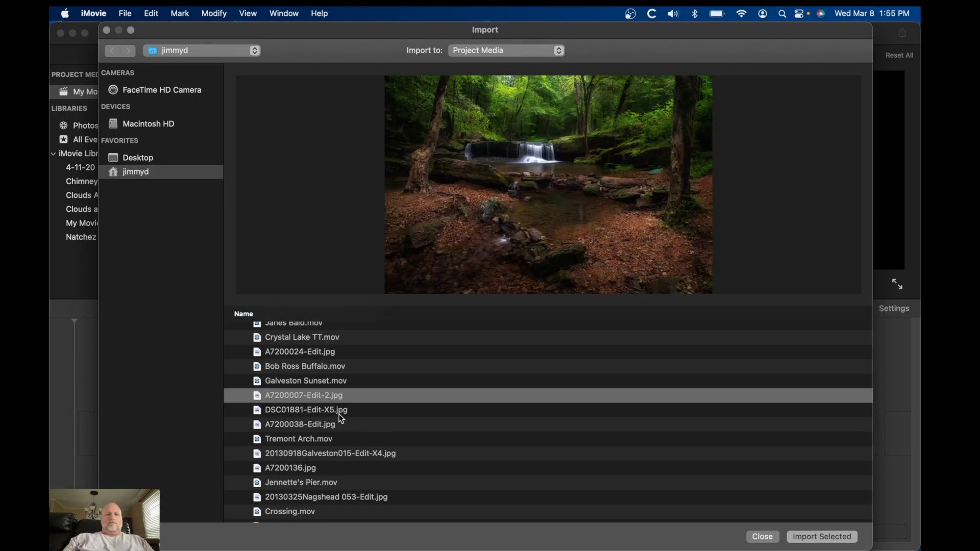
click(339, 412)
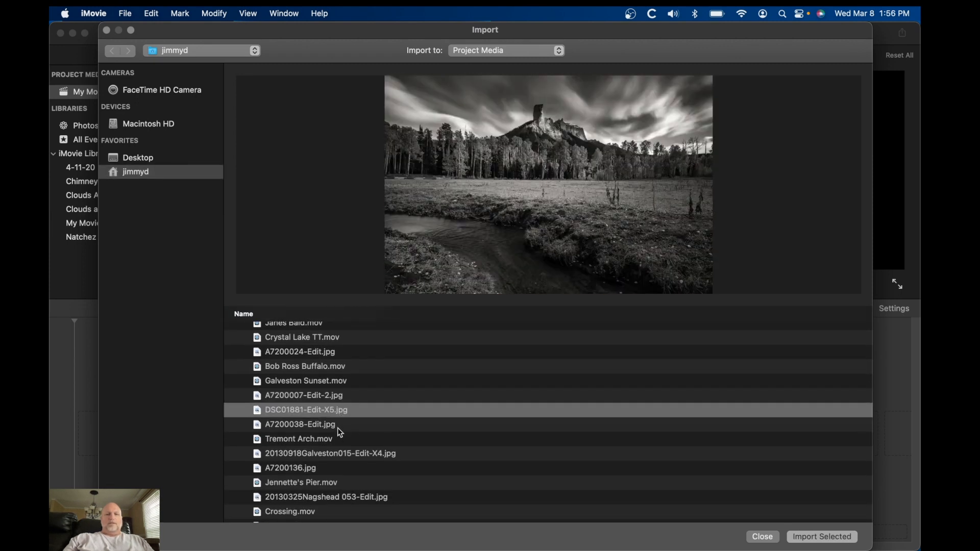
click(340, 430)
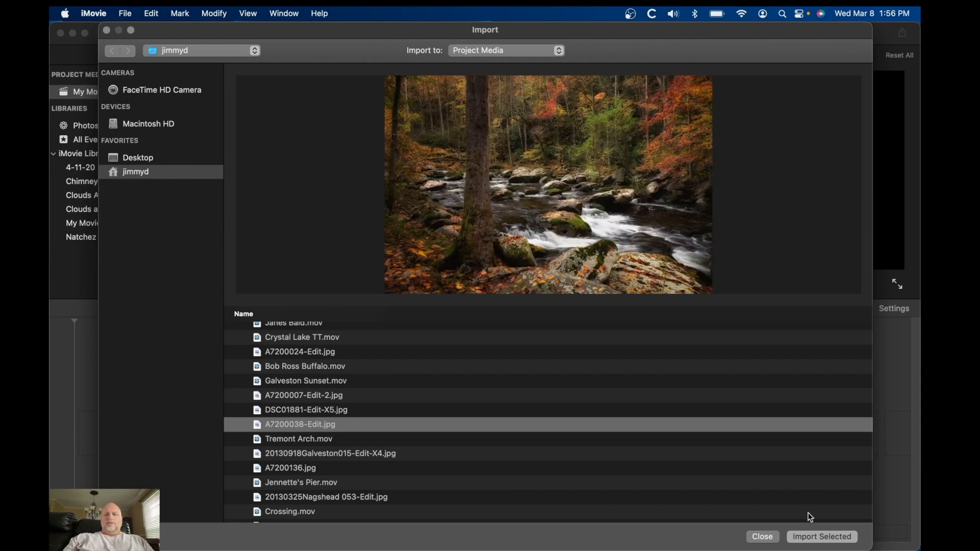
click(820, 539)
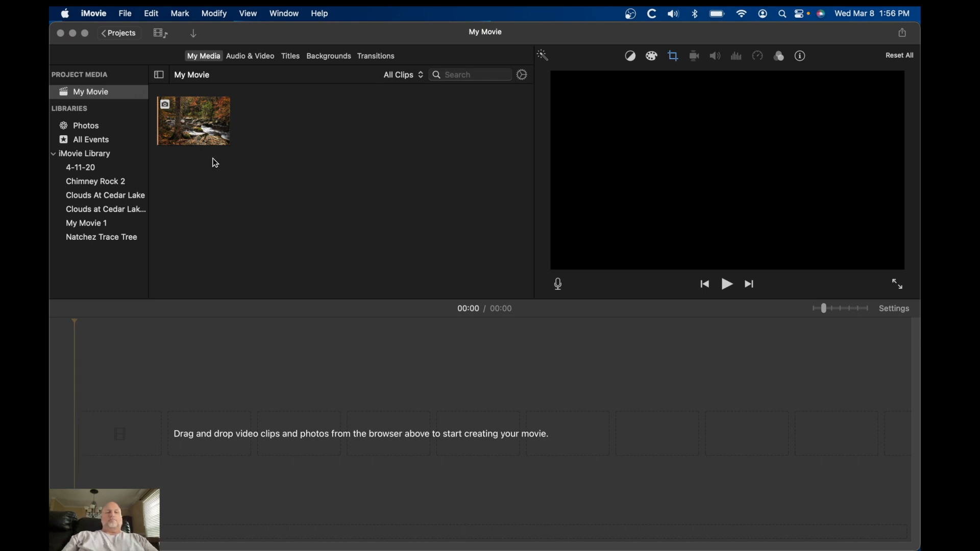
Add the imported photo to the timeline three times in a row
drag(198, 132, 285, 439)
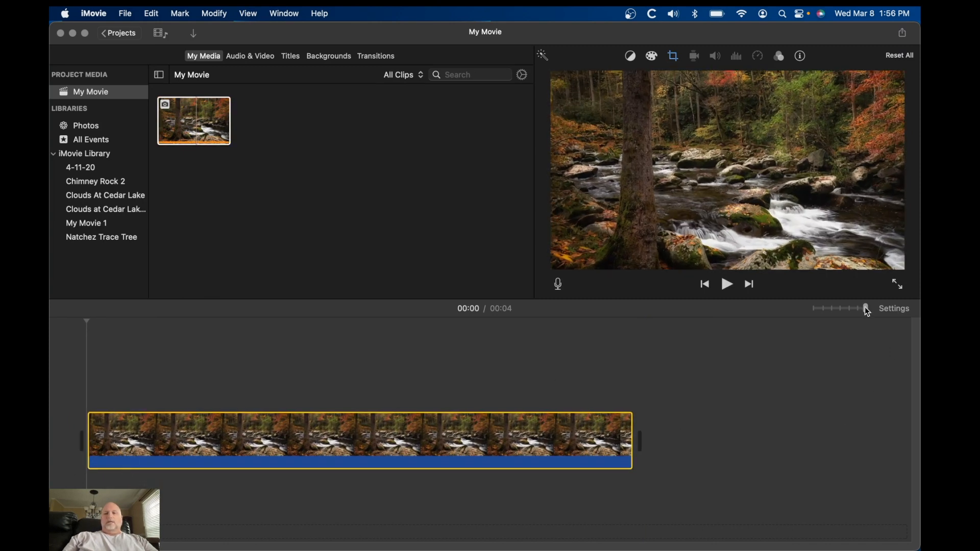
drag(861, 308, 842, 311)
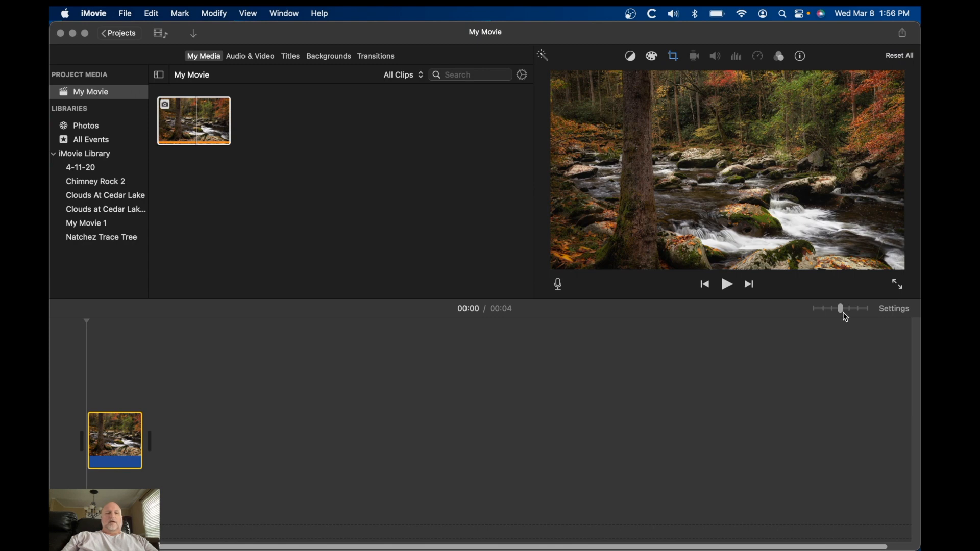
click(200, 121)
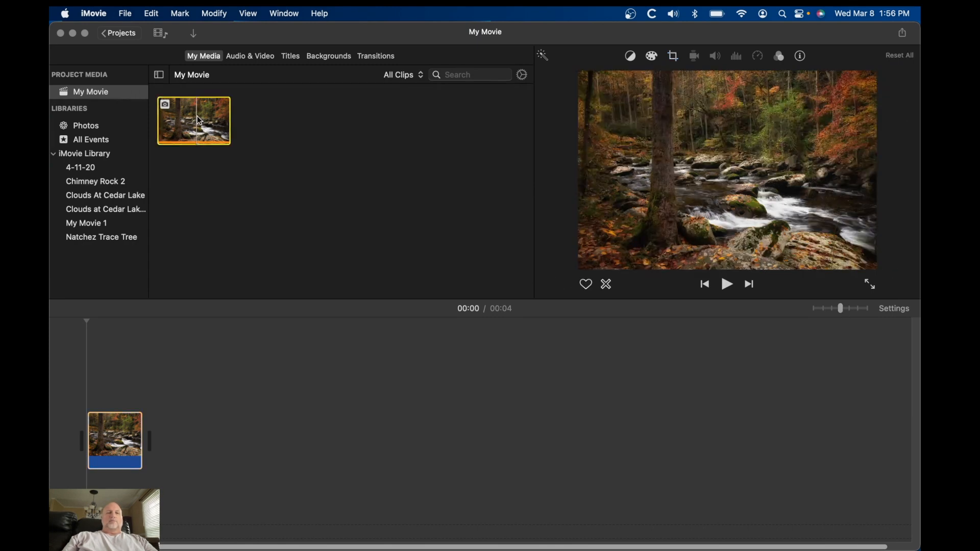
key(e)
drag(187, 126, 250, 423)
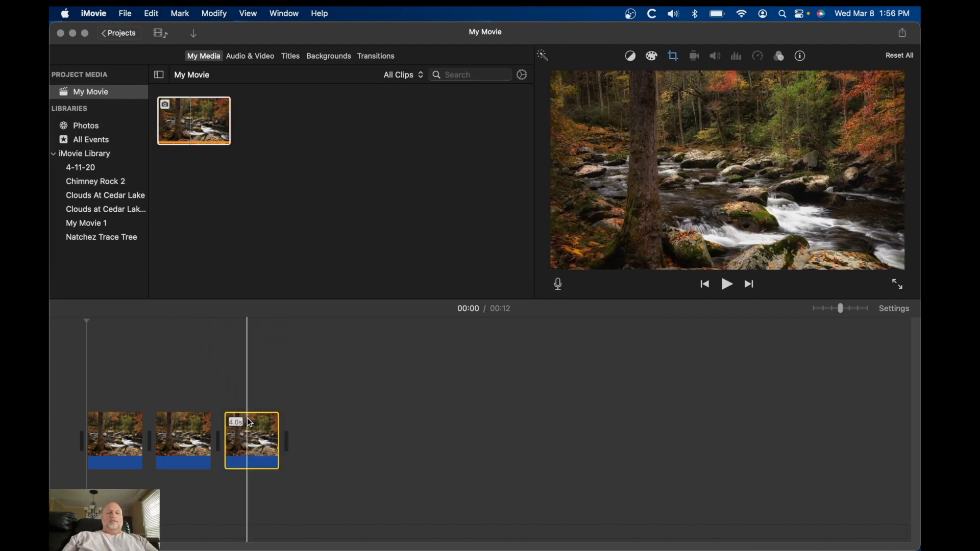
Append five more copies of the same photo to the end of the timeline
mouse_move(194, 104)
mouse_down()
mouse_move(299, 340)
mouse_move(327, 431)
mouse_up()
drag(199, 117, 389, 435)
drag(197, 115, 460, 439)
drag(204, 125, 534, 440)
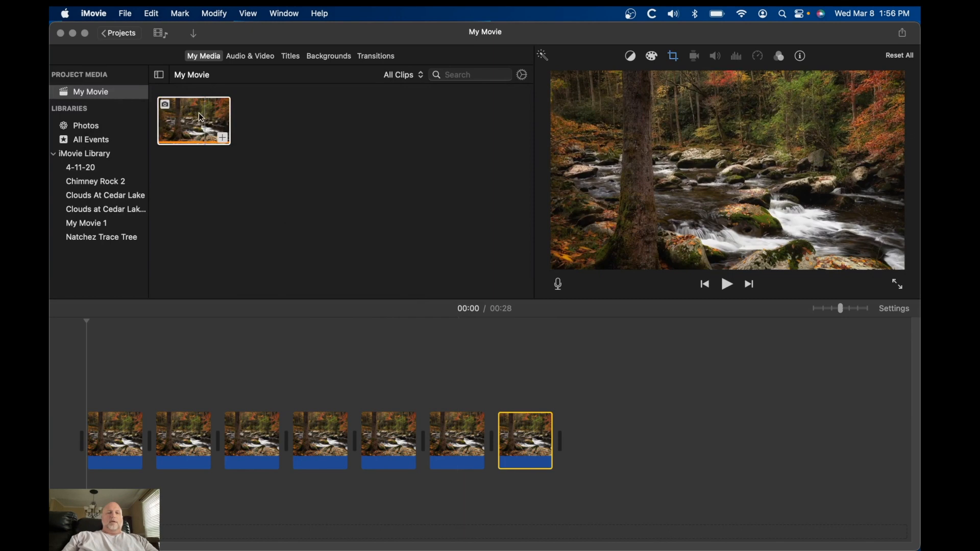
drag(200, 116, 585, 445)
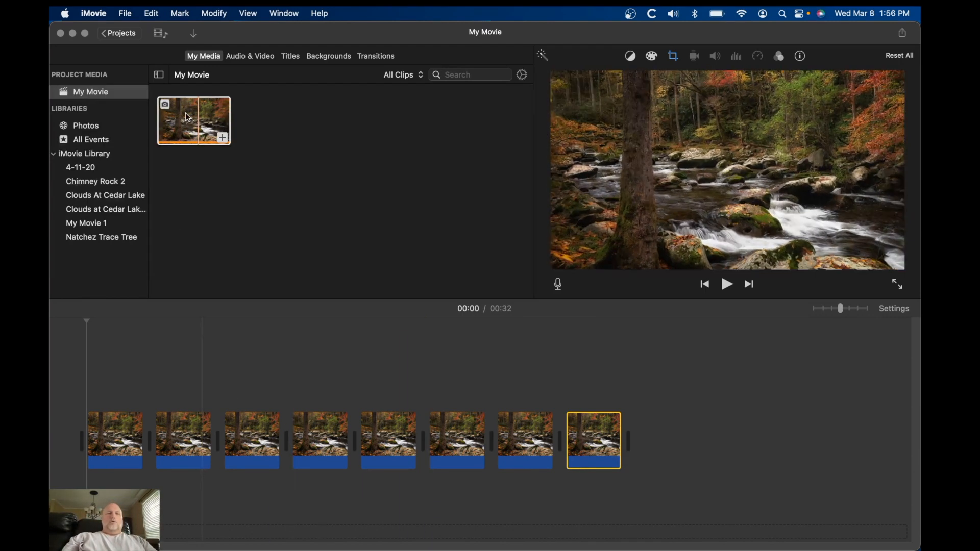
Place a Cross Blur transition at the start of the movie and a Cross Dissolve between the first two clips
click(385, 58)
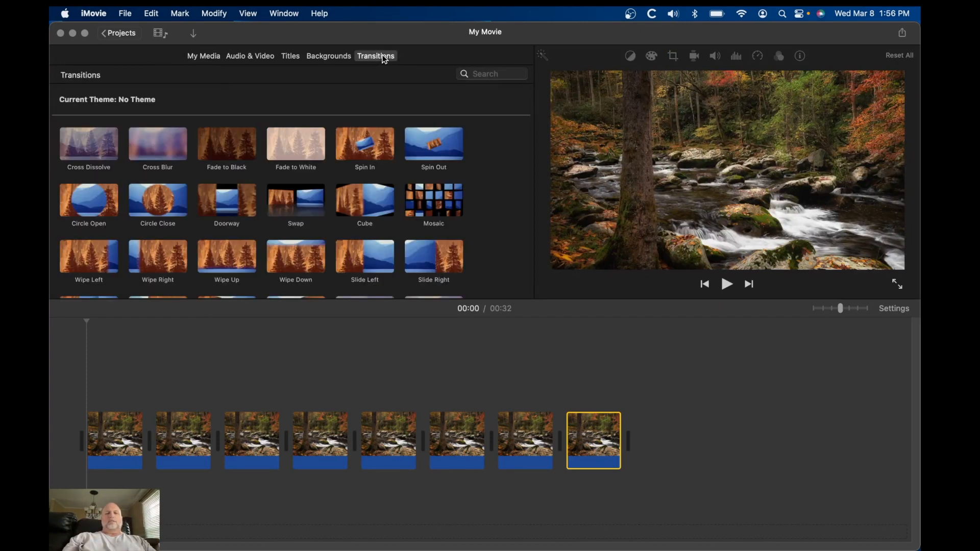
drag(168, 147, 66, 439)
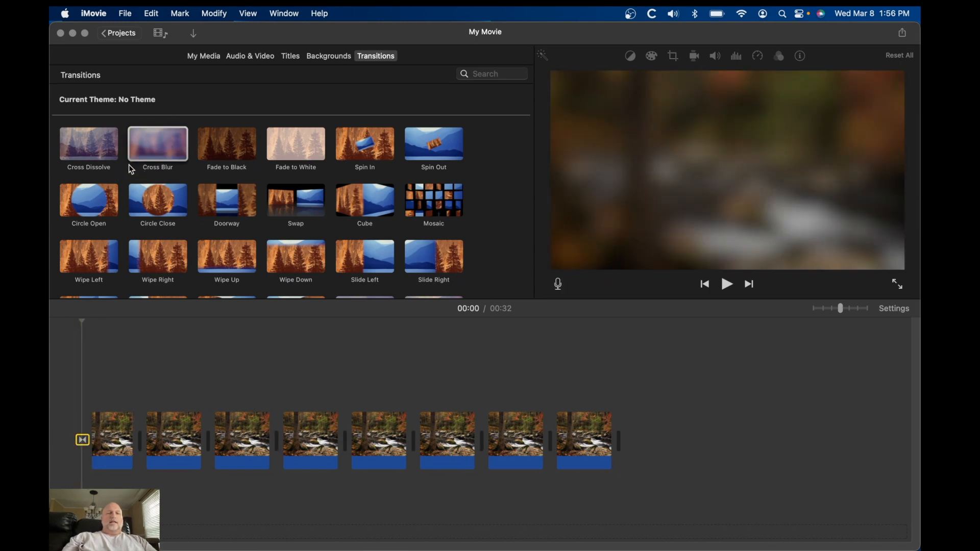
drag(103, 149, 139, 409)
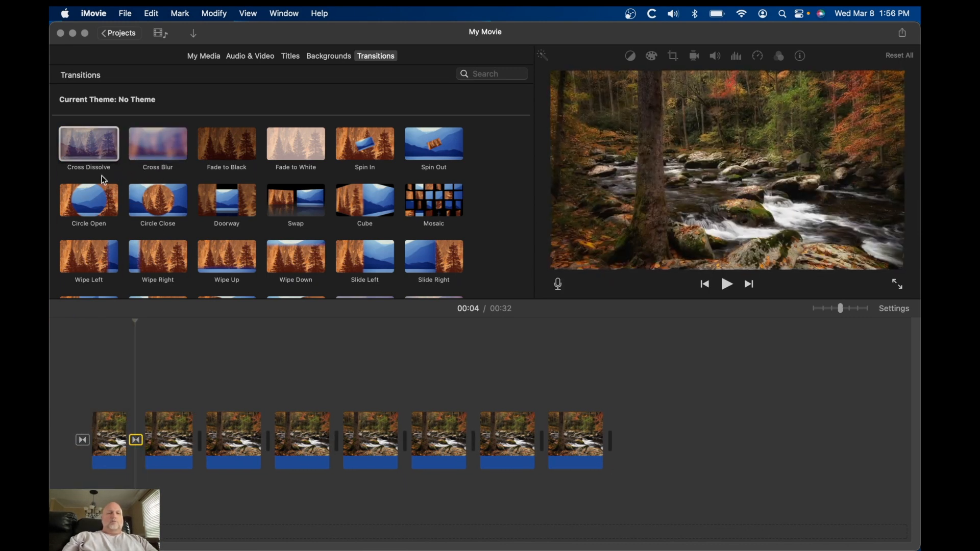
Insert Cross Dissolve transitions between the next five clip pairs and a Cross Blur before the last clip
drag(97, 142, 197, 436)
drag(96, 149, 260, 449)
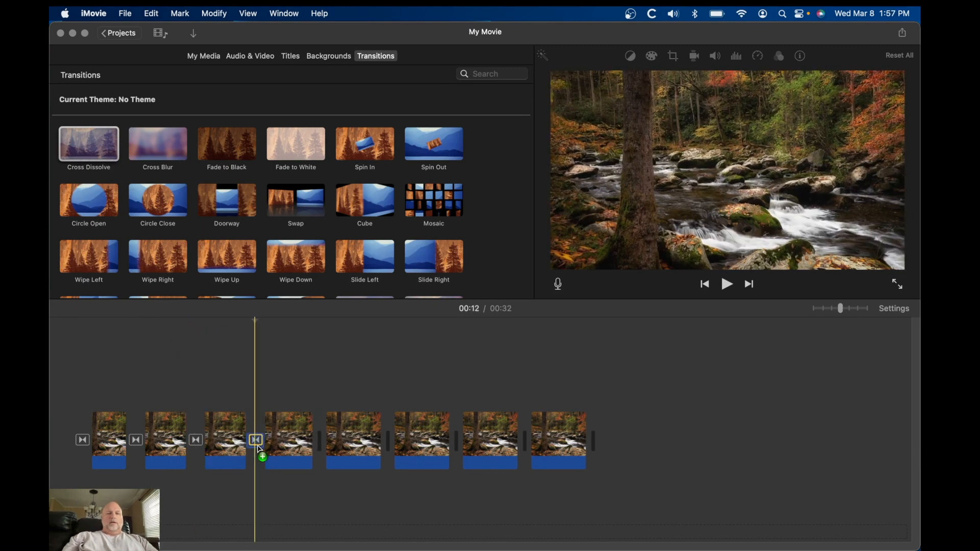
drag(97, 147, 317, 442)
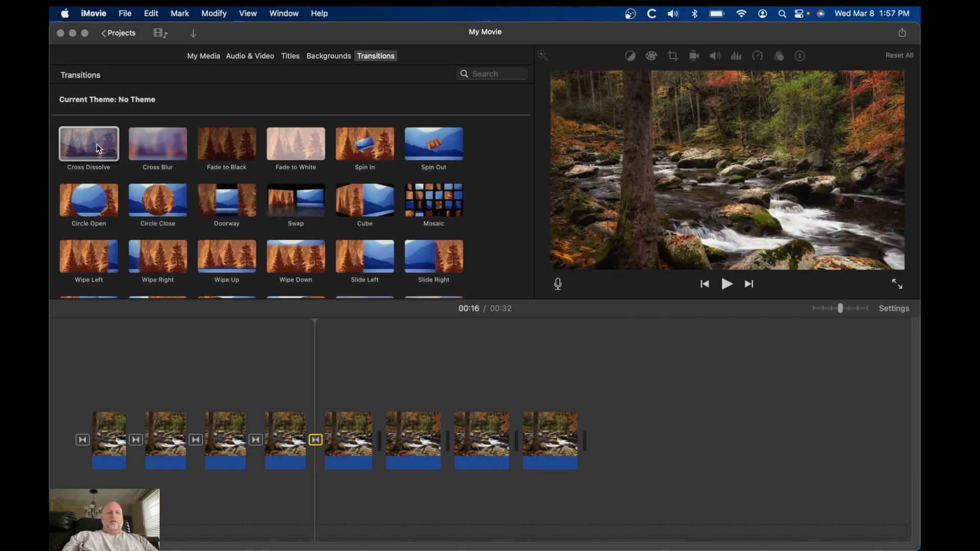
drag(96, 144, 375, 440)
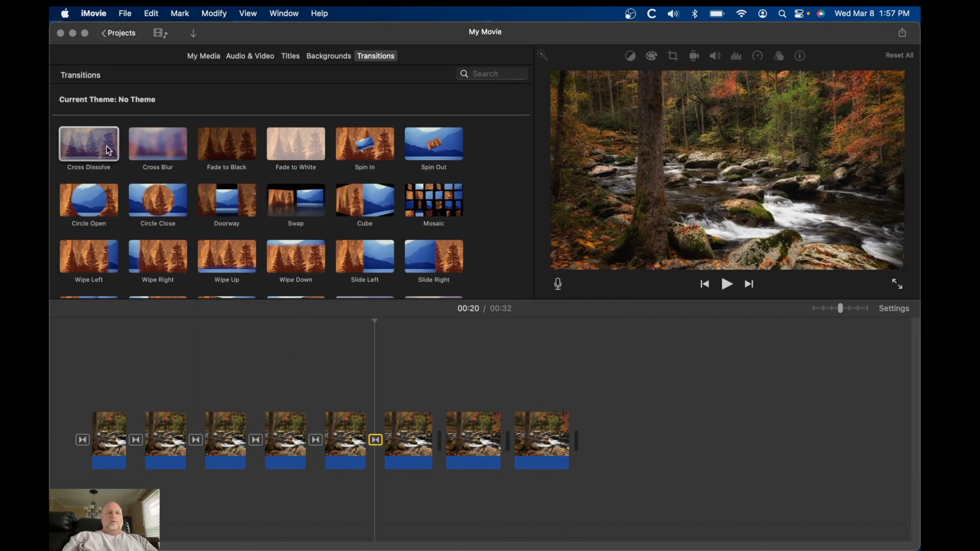
drag(106, 146, 436, 440)
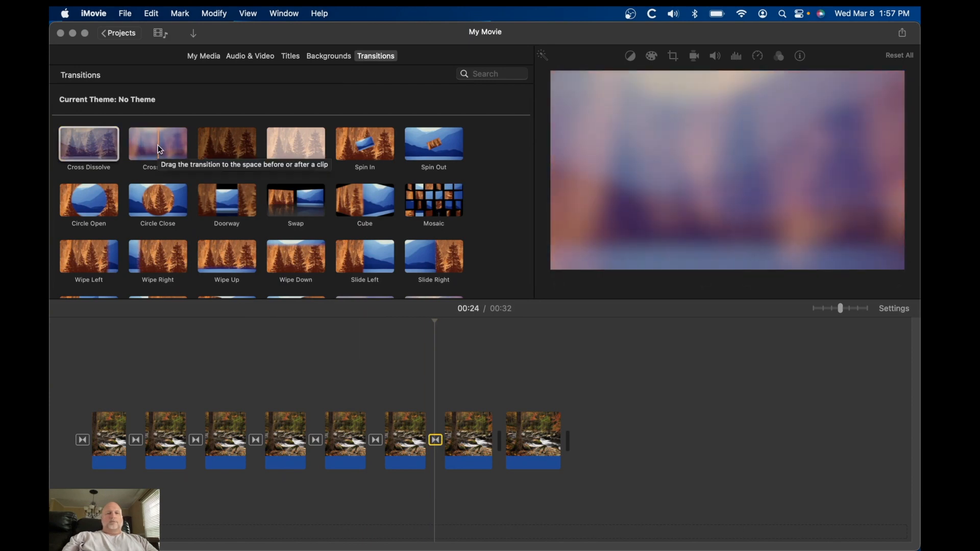
drag(158, 145, 488, 443)
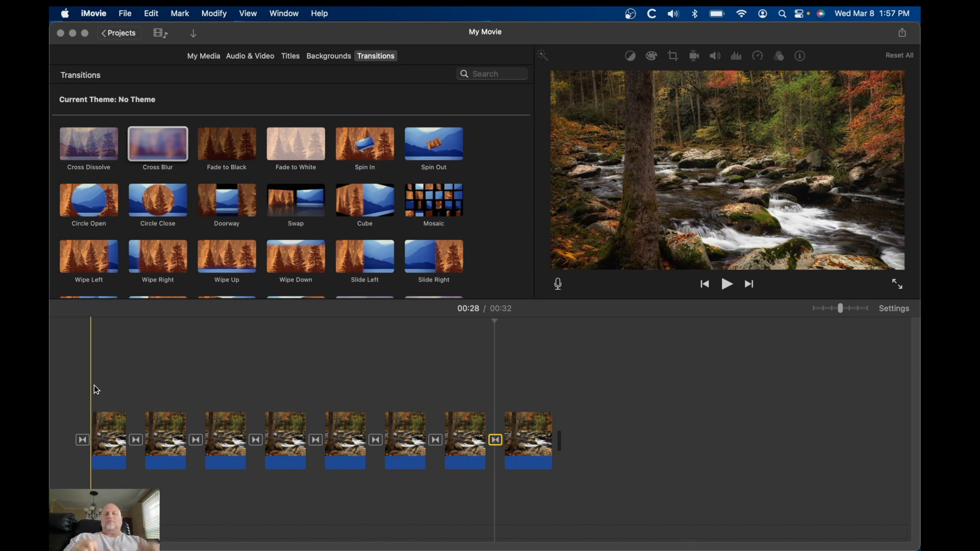
Select all clips in the timeline and rotate them clockwise with the crop tool
drag(86, 389, 532, 417)
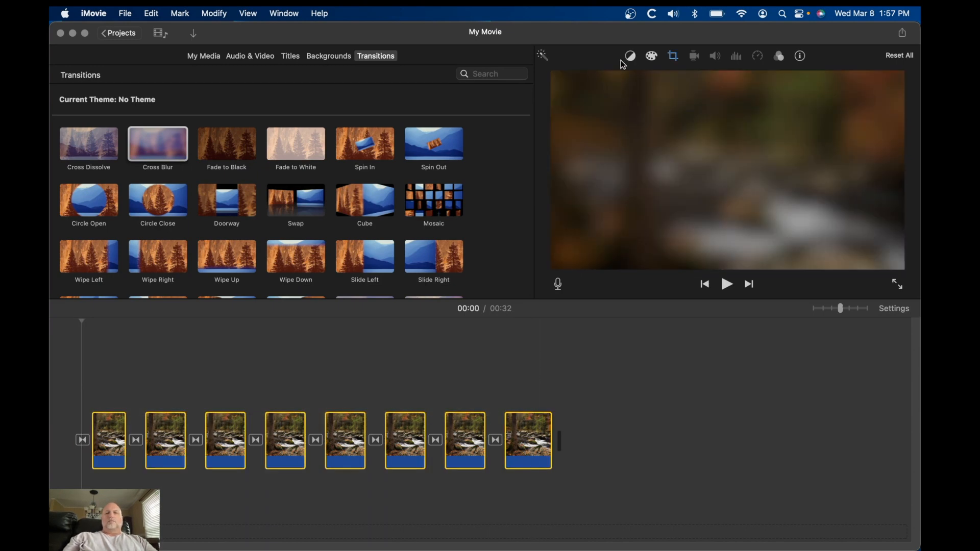
click(677, 59)
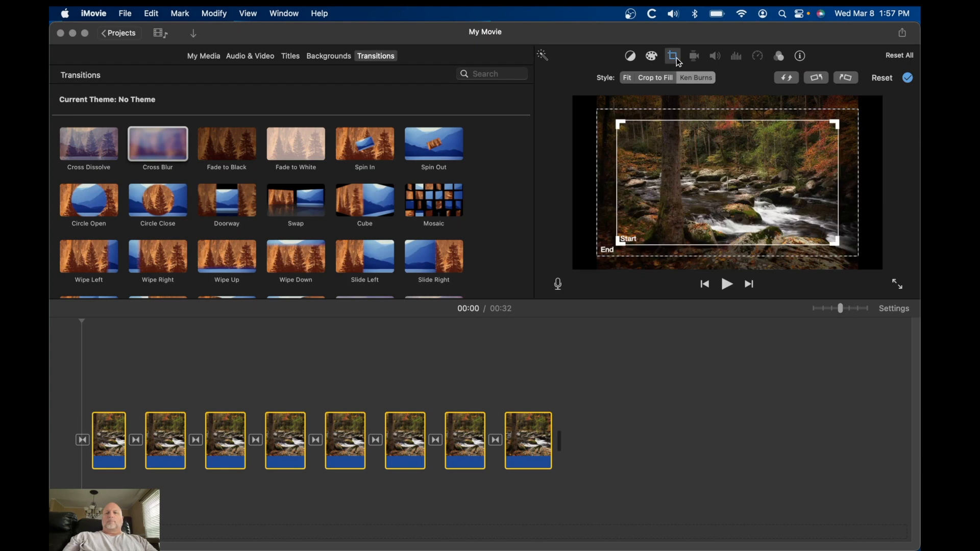
click(851, 82)
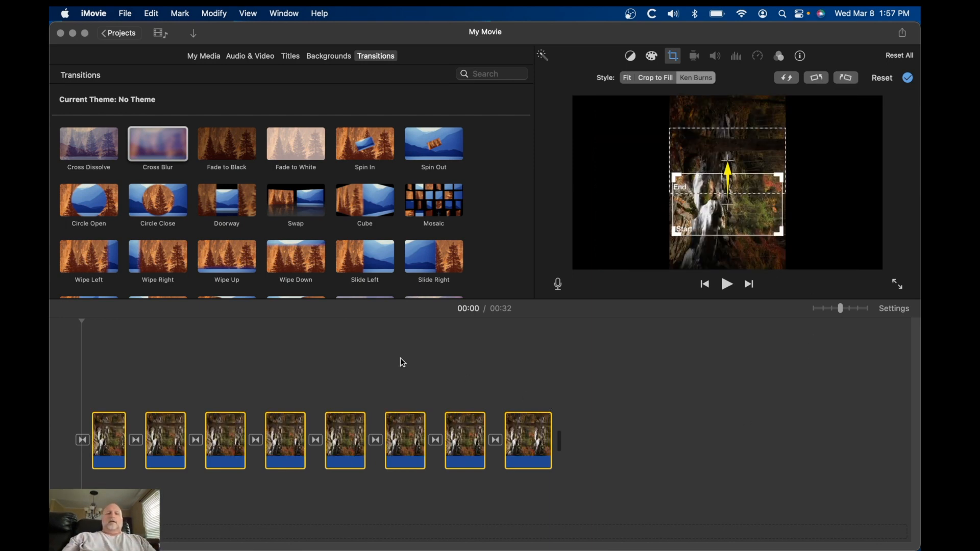
click(379, 352)
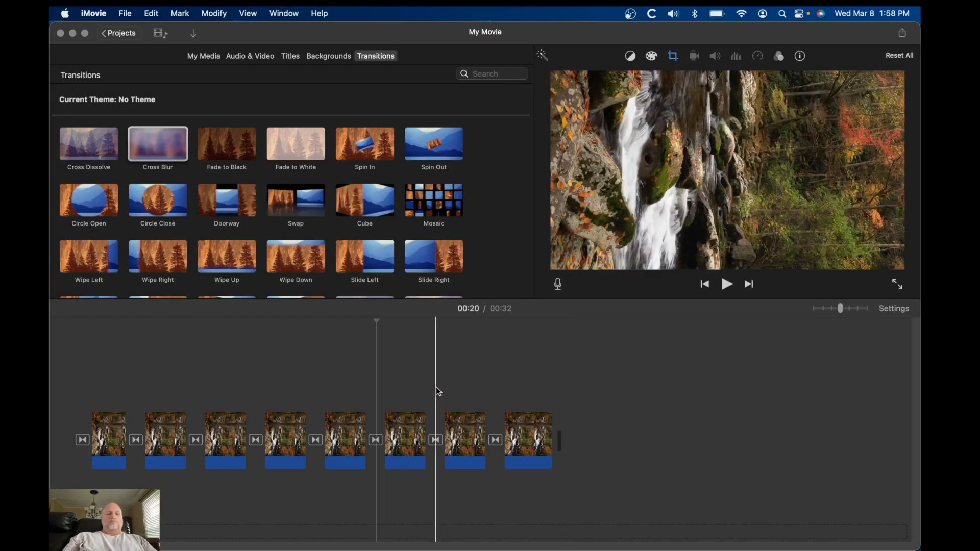
Lengthen the first clip to 6.0 seconds by extending its end
click(118, 438)
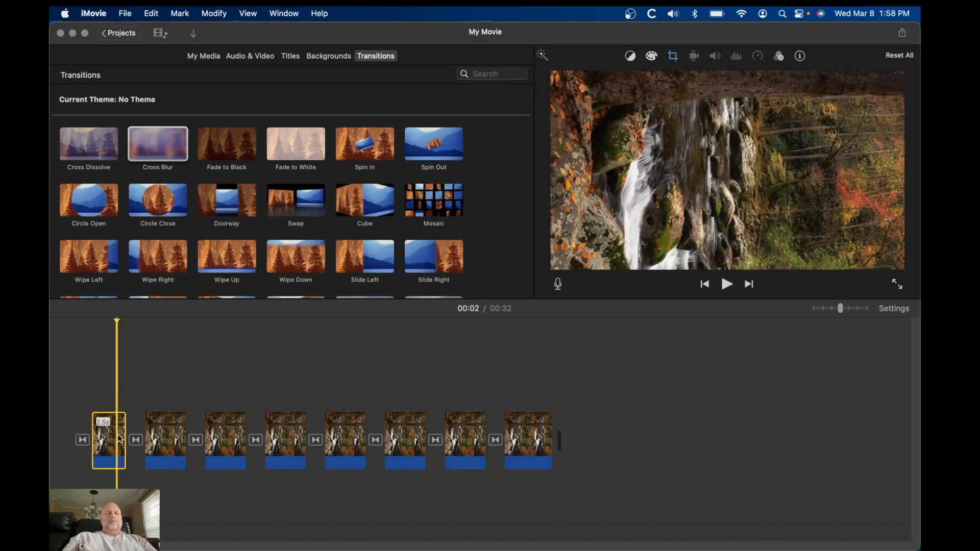
drag(129, 434, 176, 426)
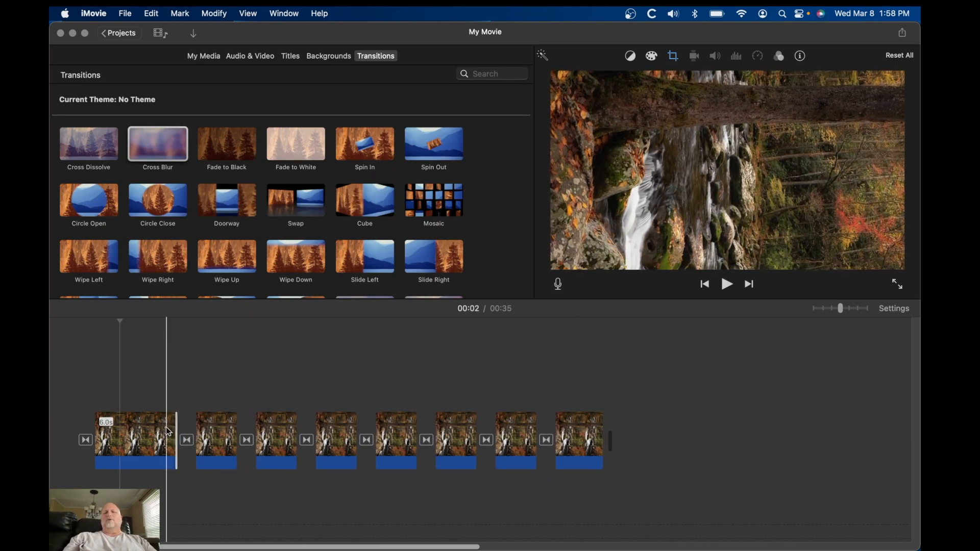
click(147, 437)
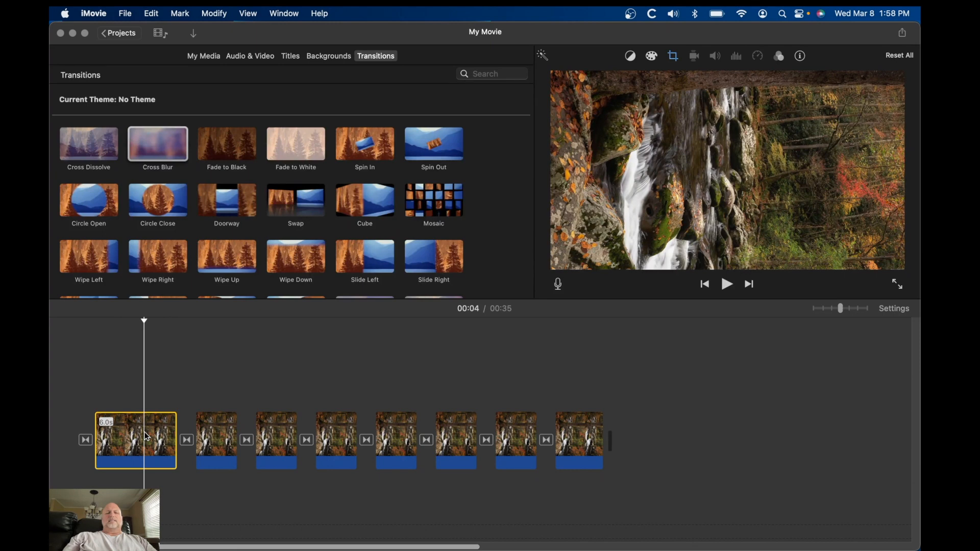
Shrink the first clip's Ken Burns start frame and move it to the lower right of the image
click(674, 56)
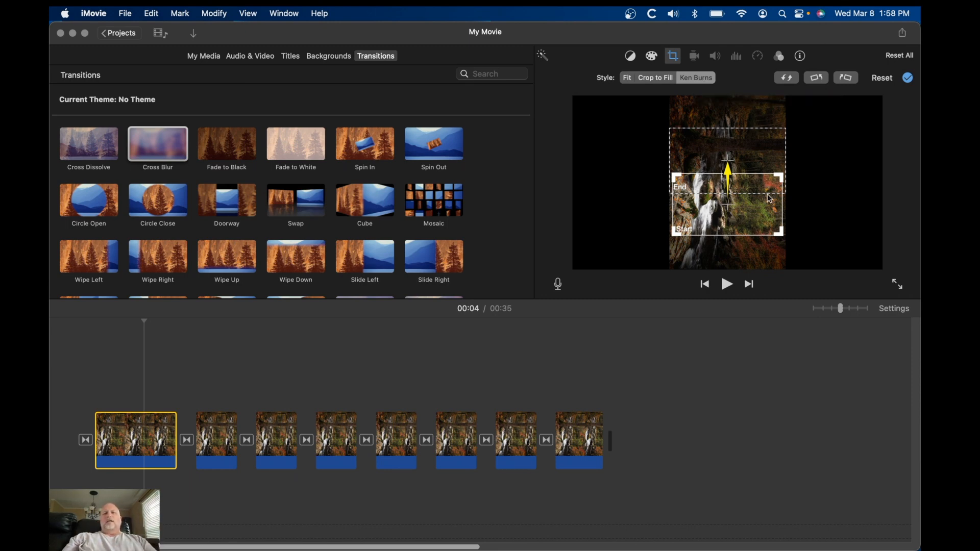
click(778, 178)
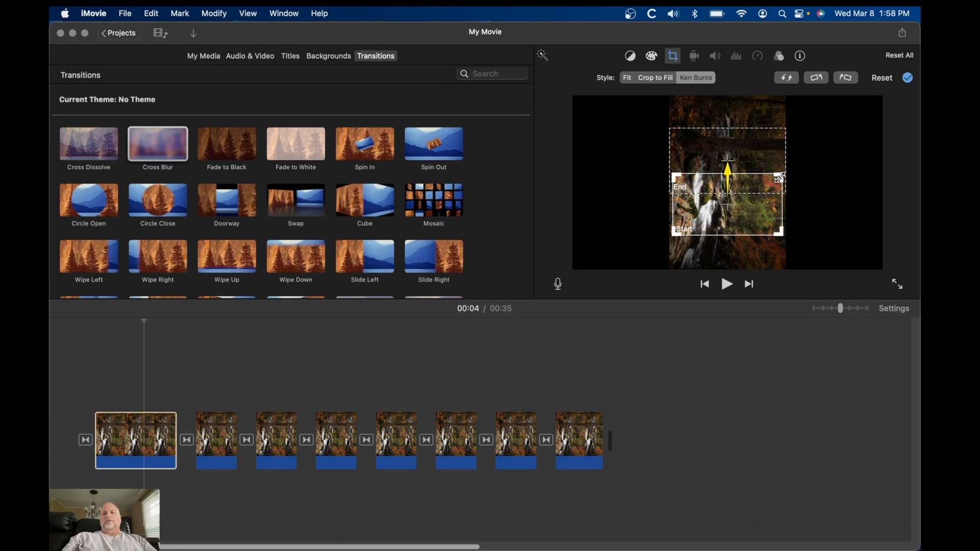
drag(779, 178, 750, 192)
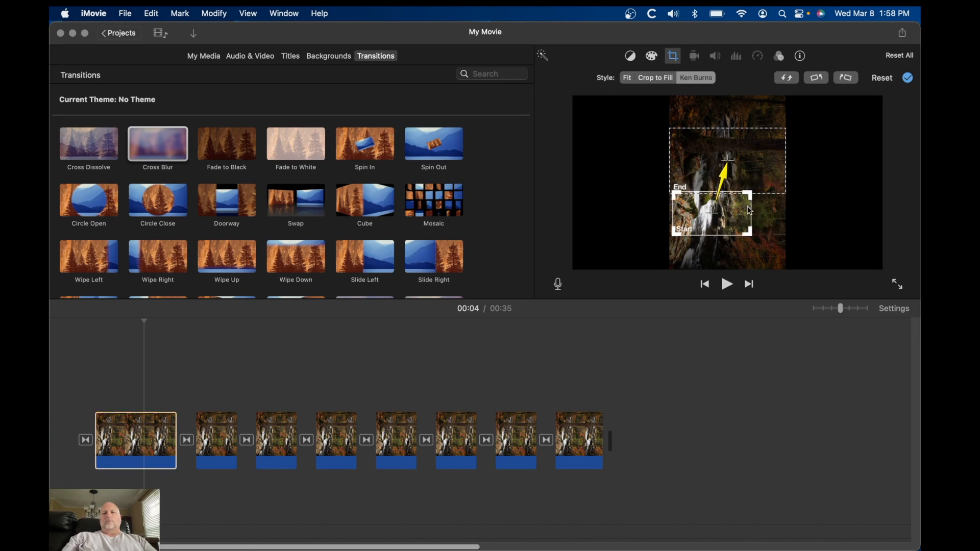
drag(721, 224, 755, 257)
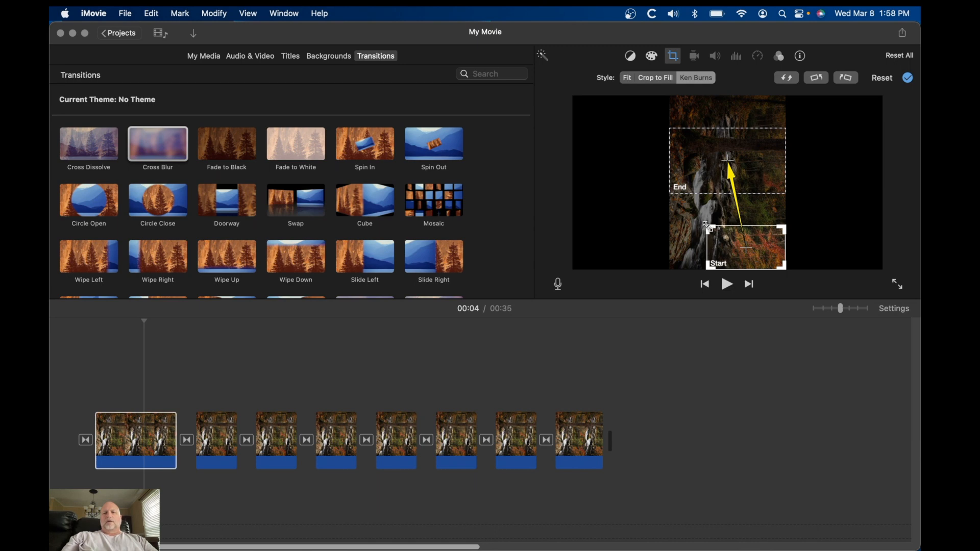
drag(714, 231, 715, 232)
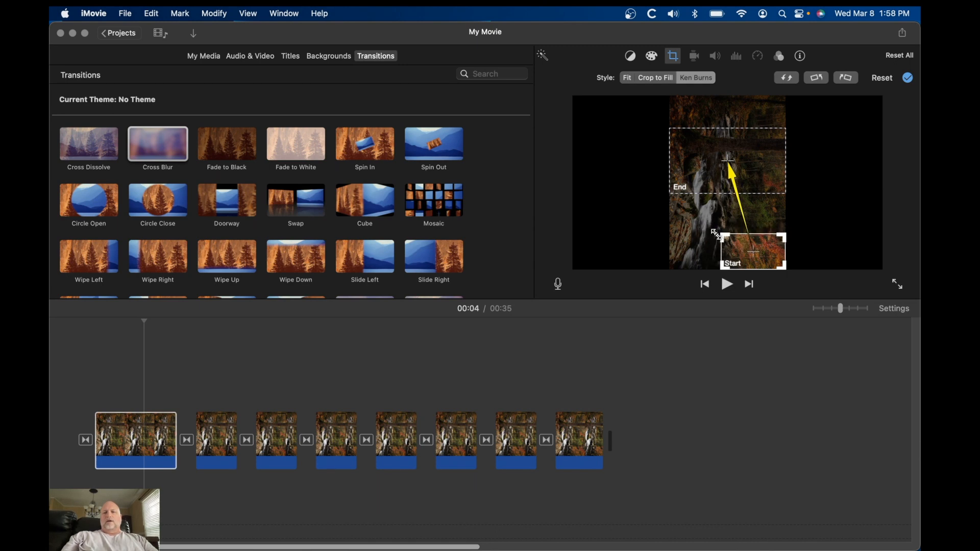
Move the Ken Burns end frame down and enlarge it toward the left, then play the movie
click(754, 154)
drag(755, 155, 756, 209)
drag(668, 180, 693, 199)
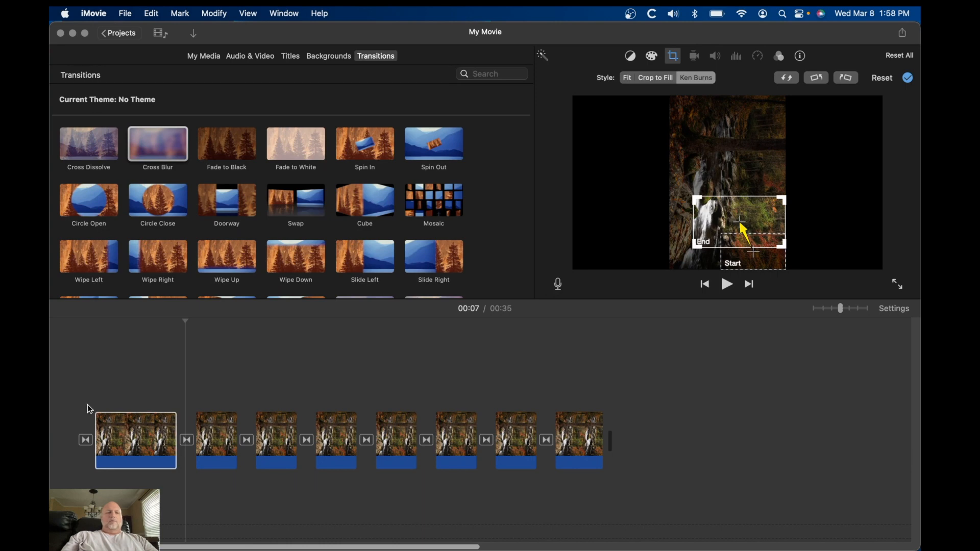
click(91, 389)
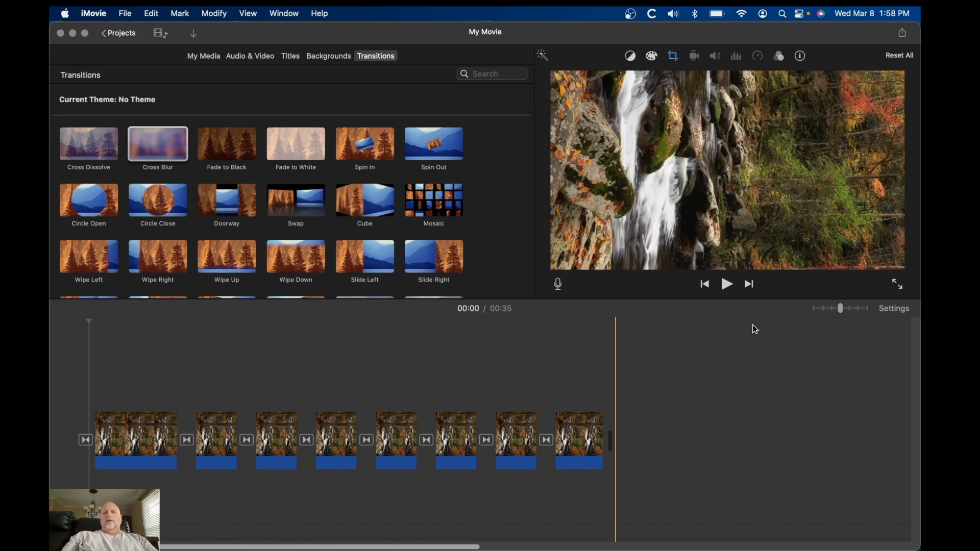
key(space)
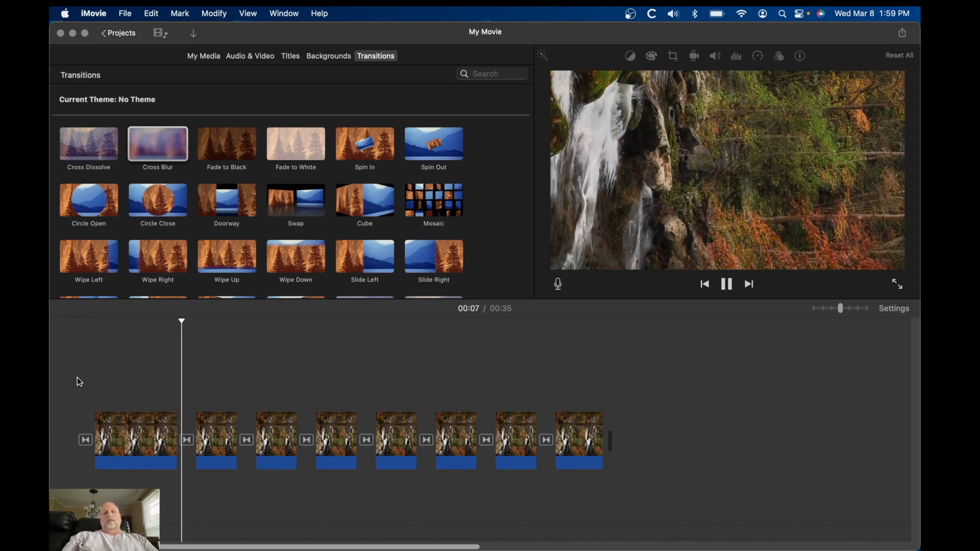
Preview the movie from the beginning in full screen, then return to the editor
key(space)
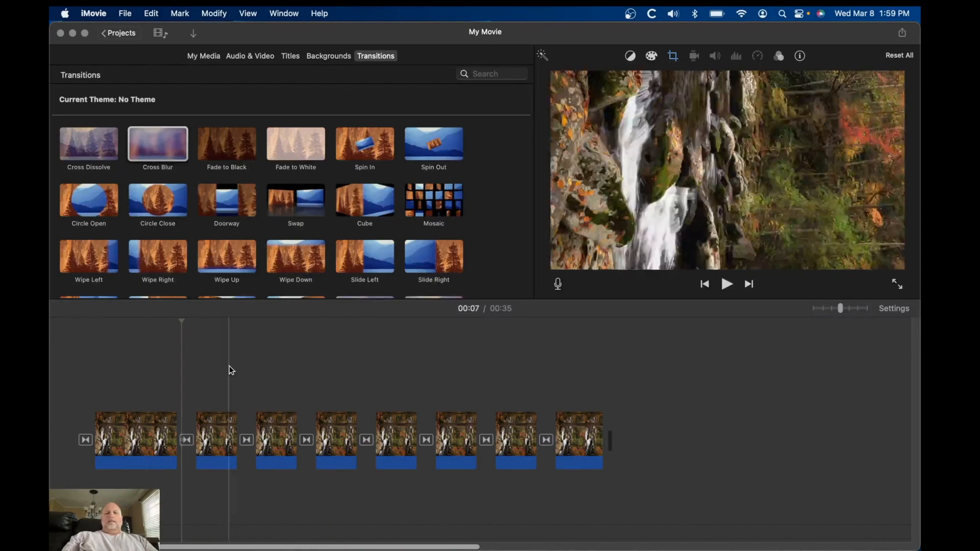
click(76, 352)
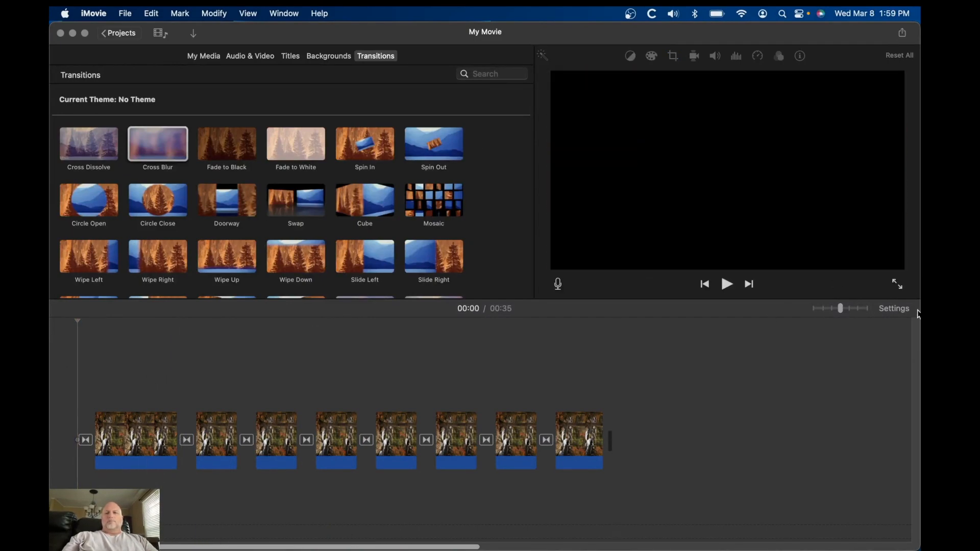
click(897, 287)
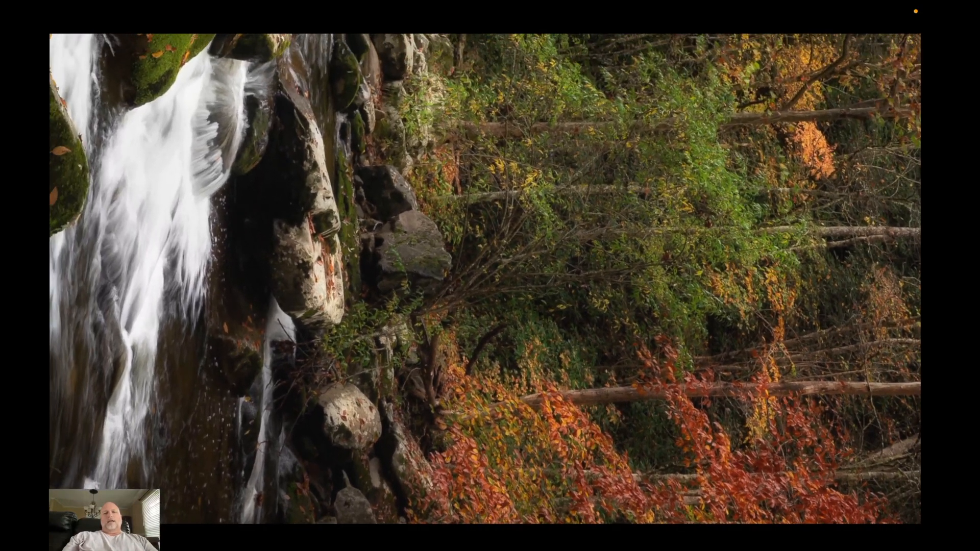
key(Escape)
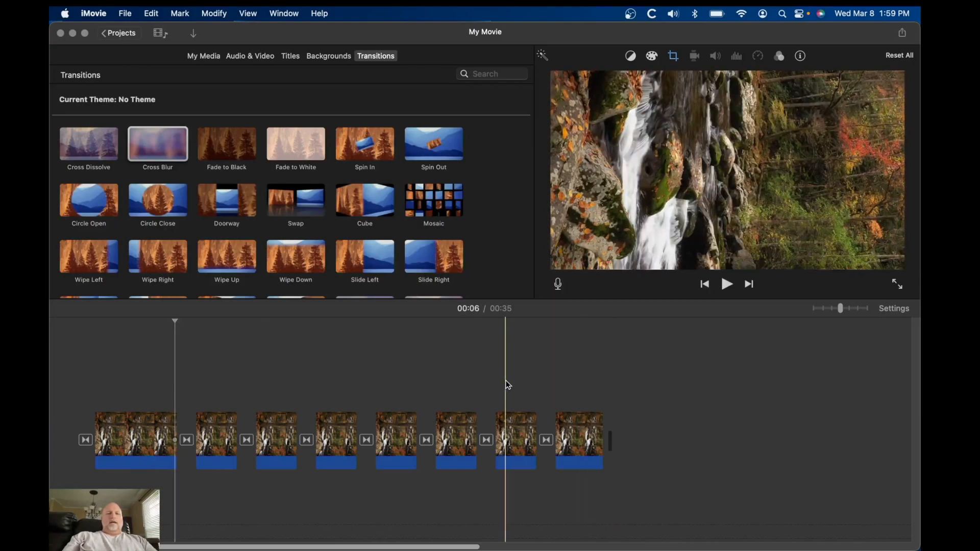
Lengthen the second clip in the timeline by extending its end
click(231, 433)
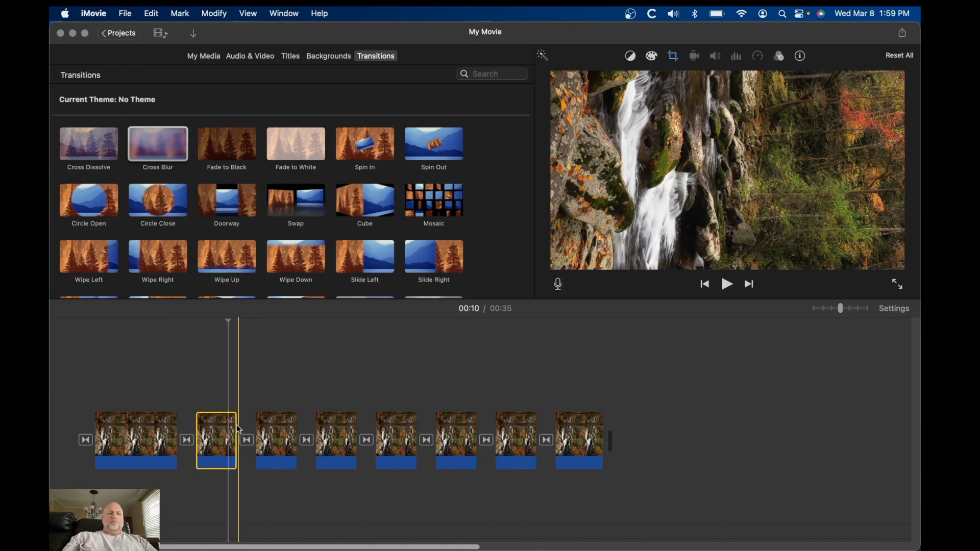
drag(235, 425, 277, 424)
click(243, 430)
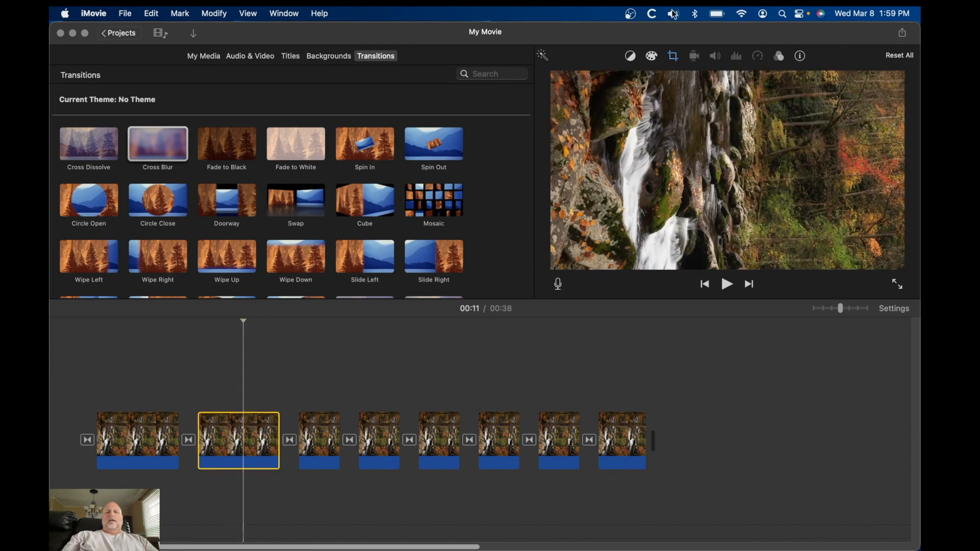
Shrink the second clip's Ken Burns start frame and move it to the top of the image
click(676, 59)
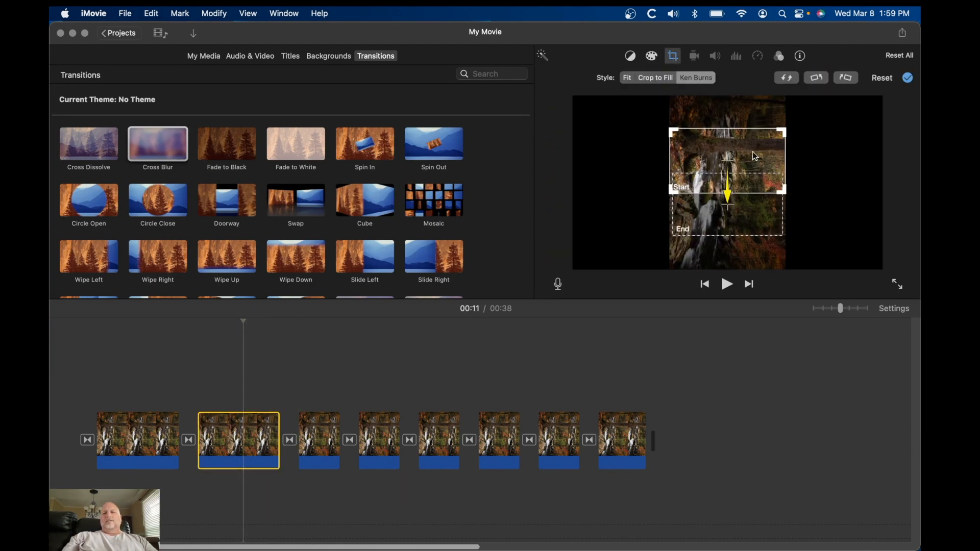
drag(673, 188, 760, 109)
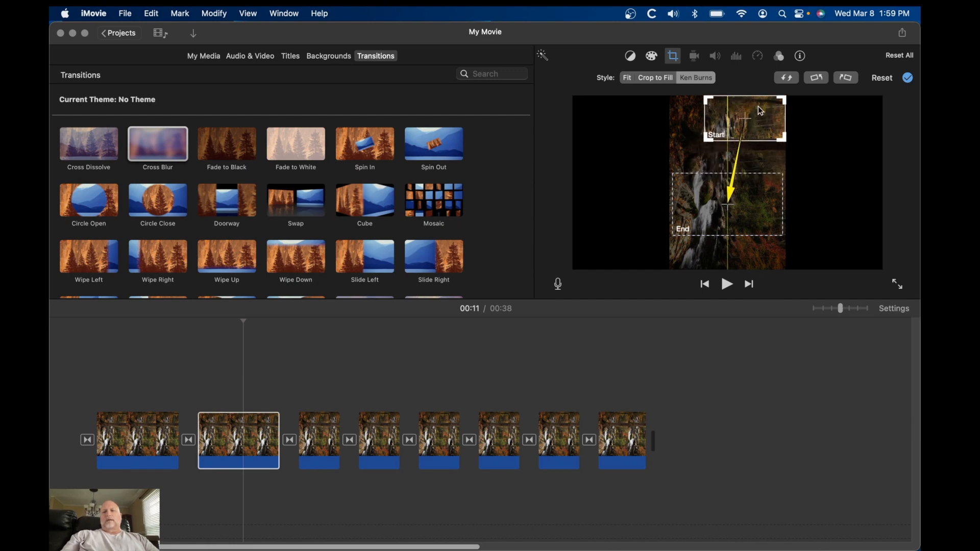
Move the second clip's Ken Burns end frame up and shrink it slightly
click(763, 201)
drag(763, 201, 765, 172)
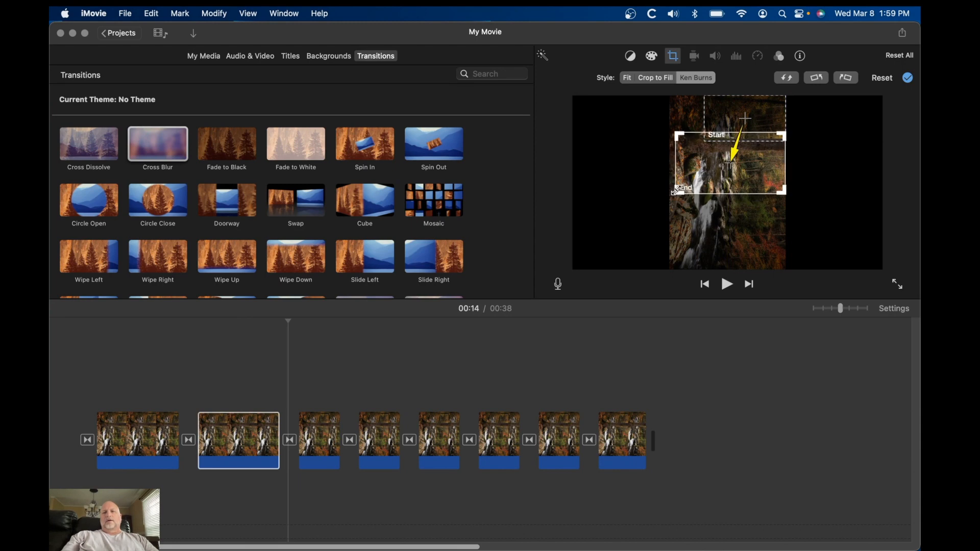
drag(676, 191, 688, 178)
Play back the first clips to preview the Ken Burns motion
click(141, 420)
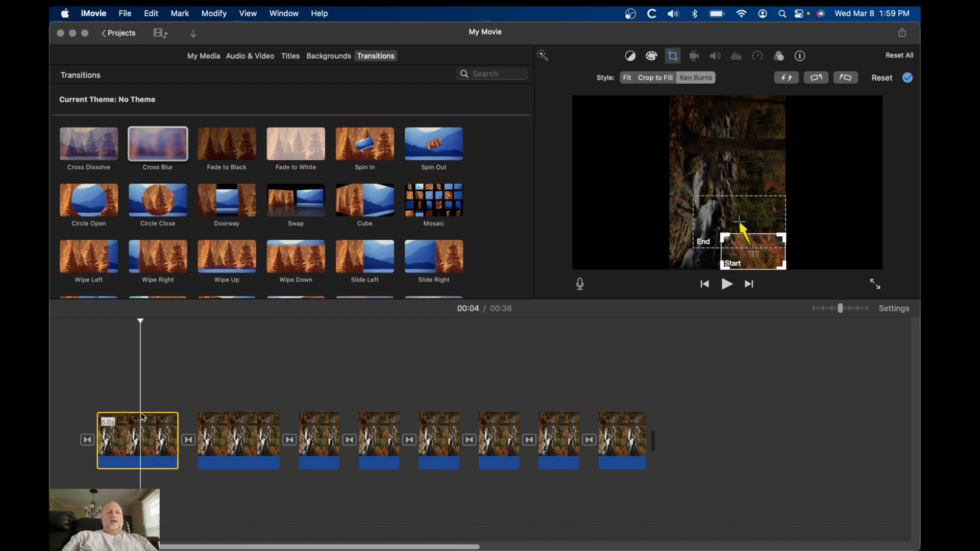
key(space)
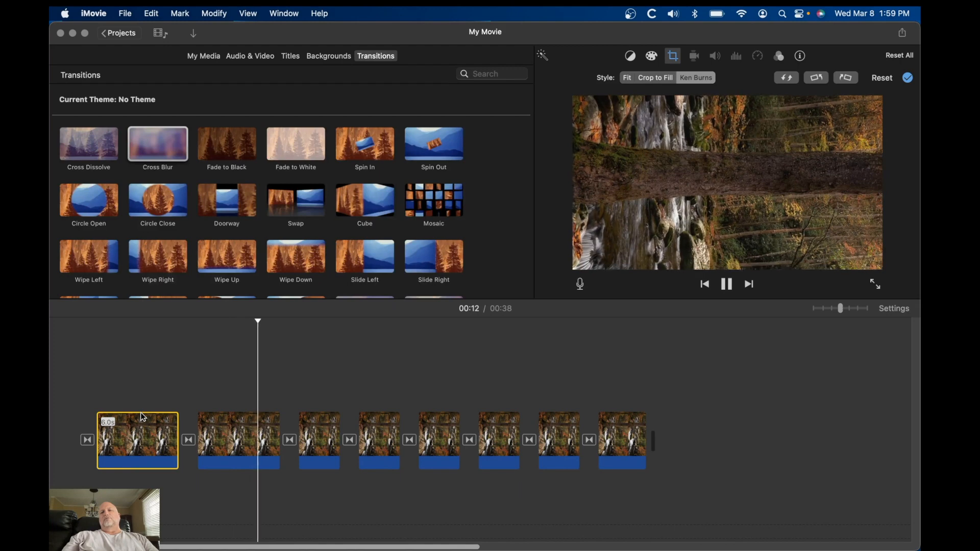
key(space)
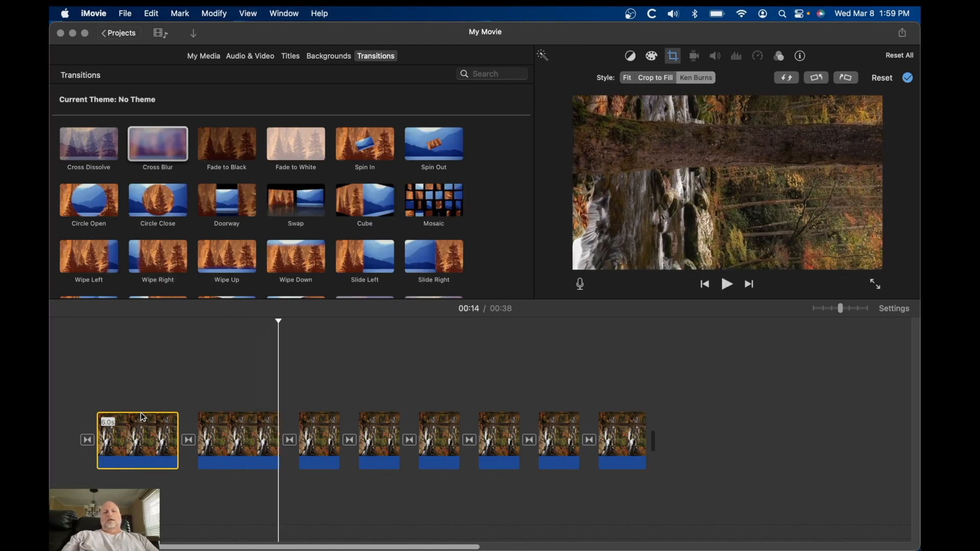
Lengthen the third clip in the timeline by extending its end
click(330, 437)
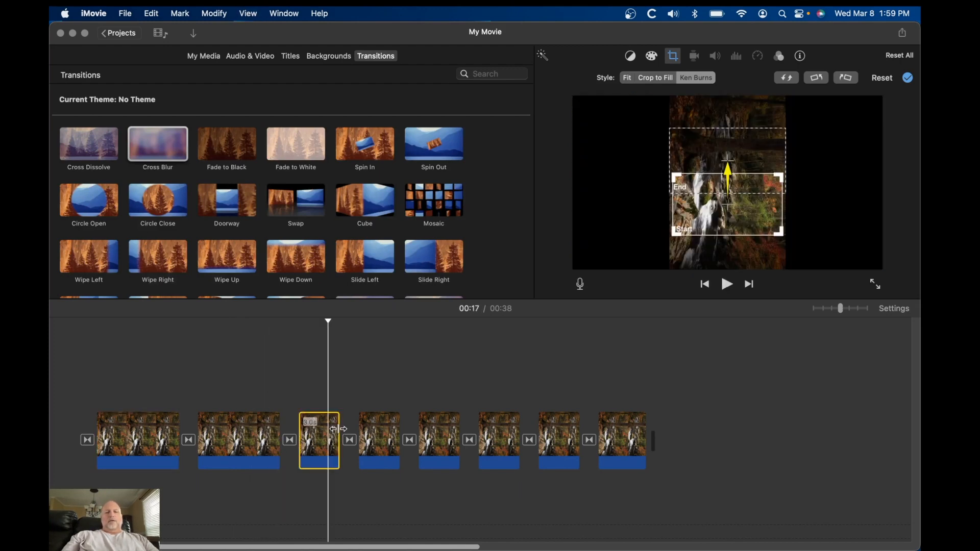
drag(337, 428, 381, 422)
click(352, 443)
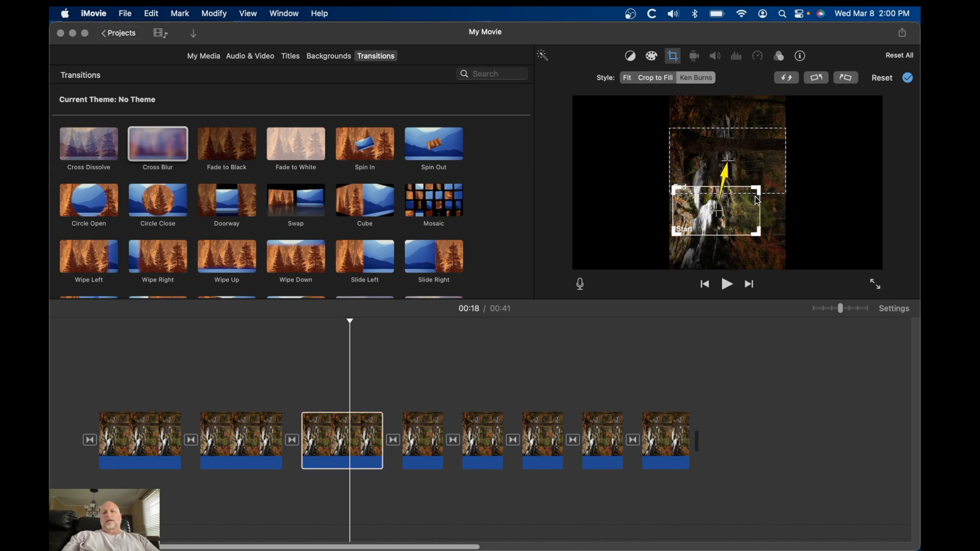
Move the third clip's Ken Burns start frame to the bottom of the image and the end frame down to the middle
drag(735, 215, 733, 240)
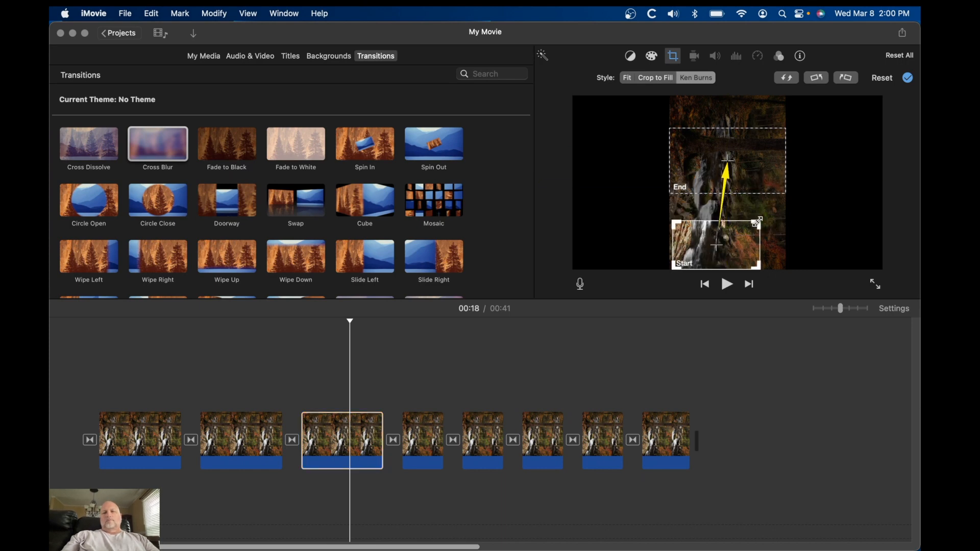
drag(754, 149, 773, 186)
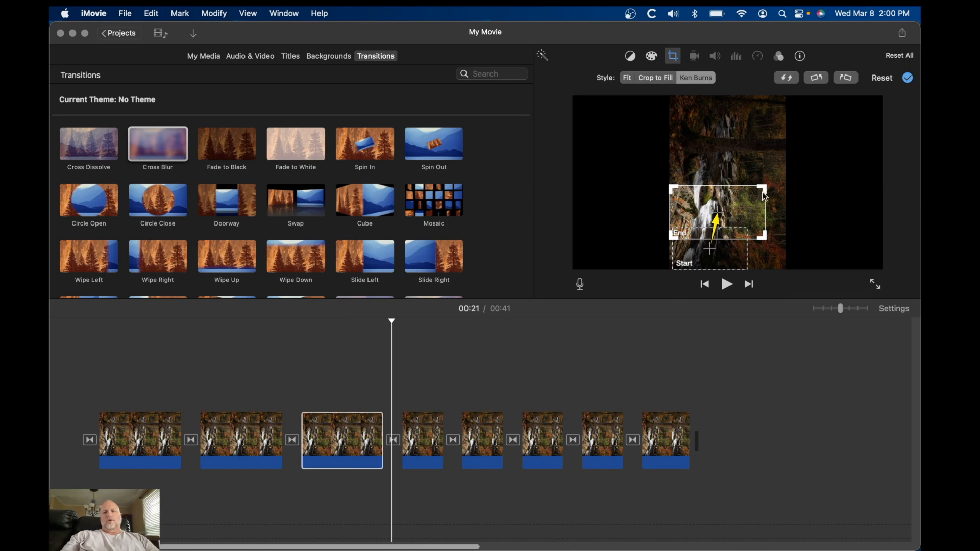
Play back the movie to preview the third clip's pan
click(251, 399)
key(space)
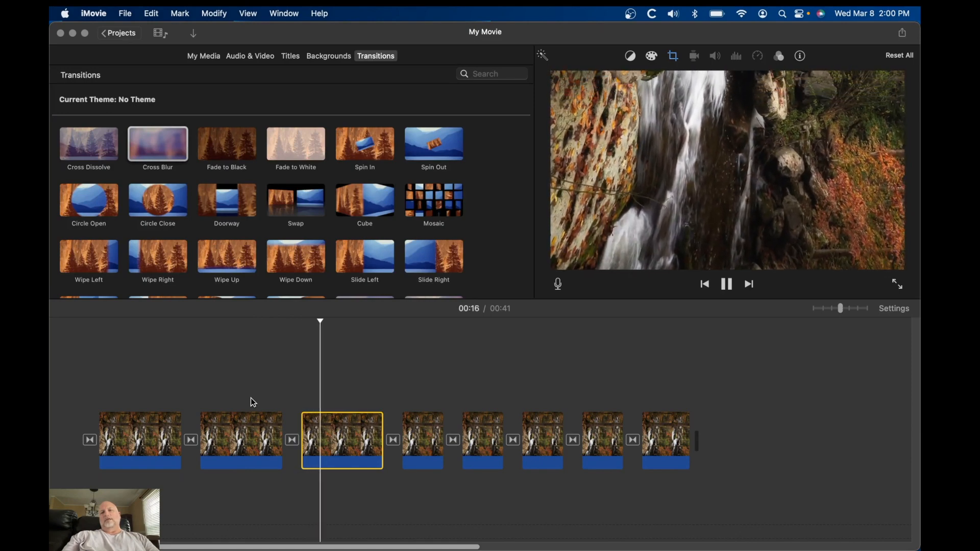
key(space)
Lengthen the fourth clip in the timeline by extending its end
click(428, 451)
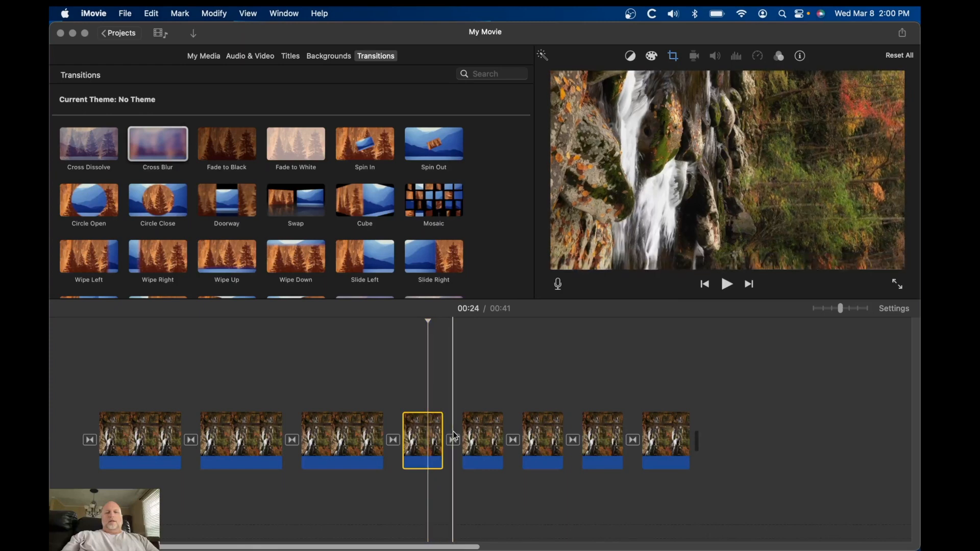
drag(444, 422, 483, 422)
click(453, 443)
Shrink the fourth clip's Ken Burns start frame toward the top-left of the image
click(674, 57)
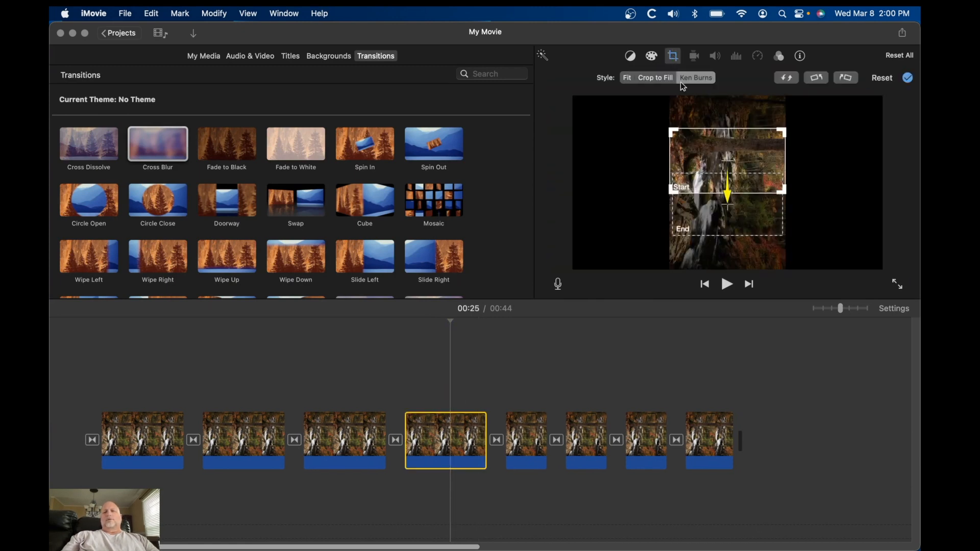
drag(782, 191, 736, 114)
Move the fourth clip's Ken Burns end frame up and shrink it
drag(758, 211, 754, 171)
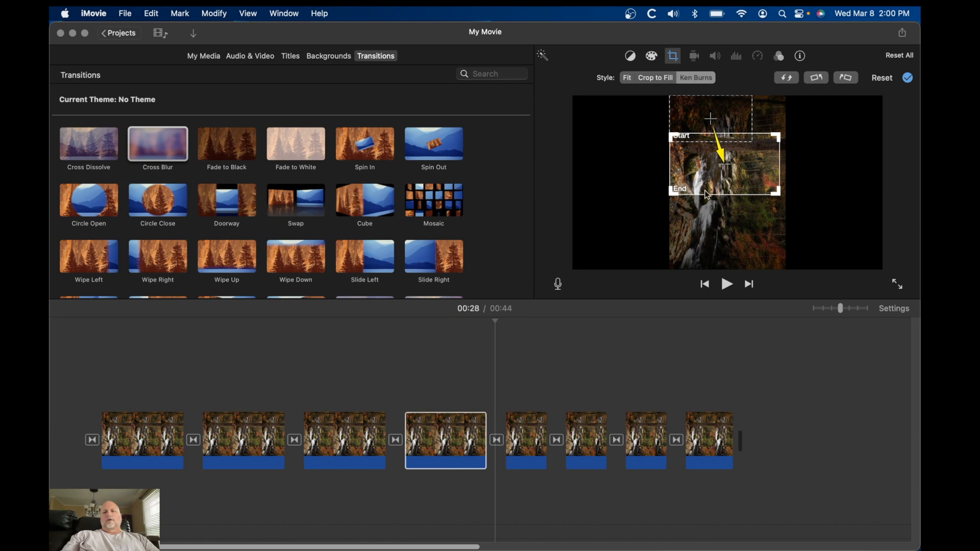
drag(776, 192, 754, 172)
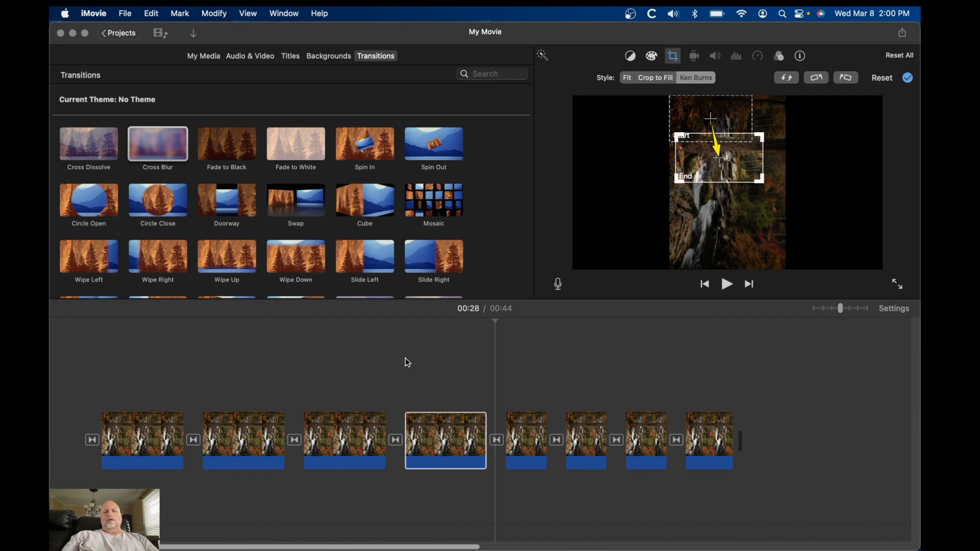
Play back the movie to preview the fourth clip
click(348, 391)
key(space)
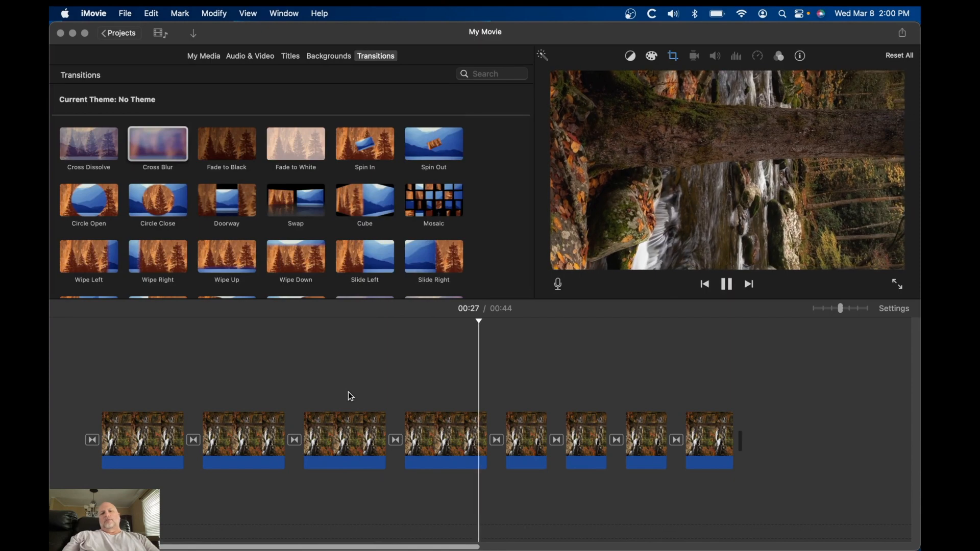
Lengthen the fifth clip to 6.0 seconds by extending its end
click(538, 455)
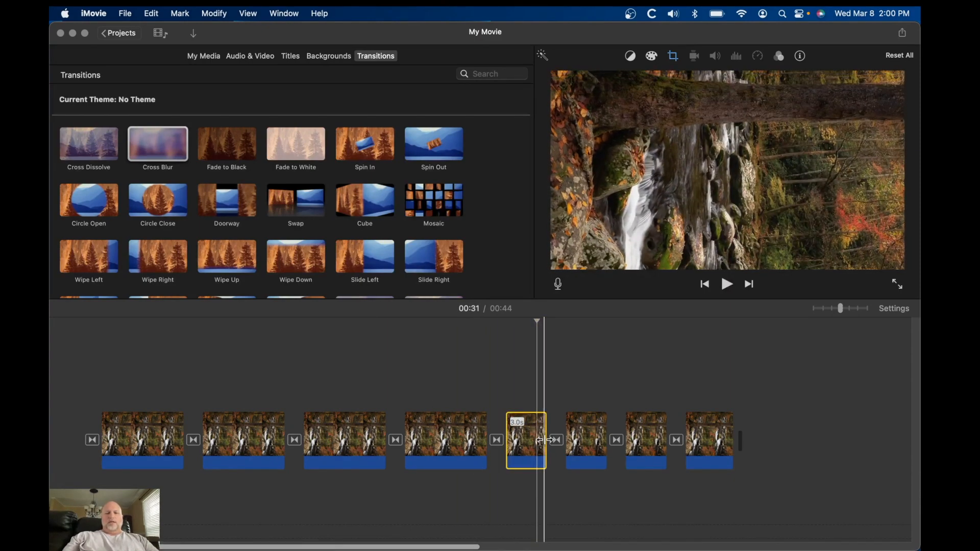
drag(542, 439, 588, 438)
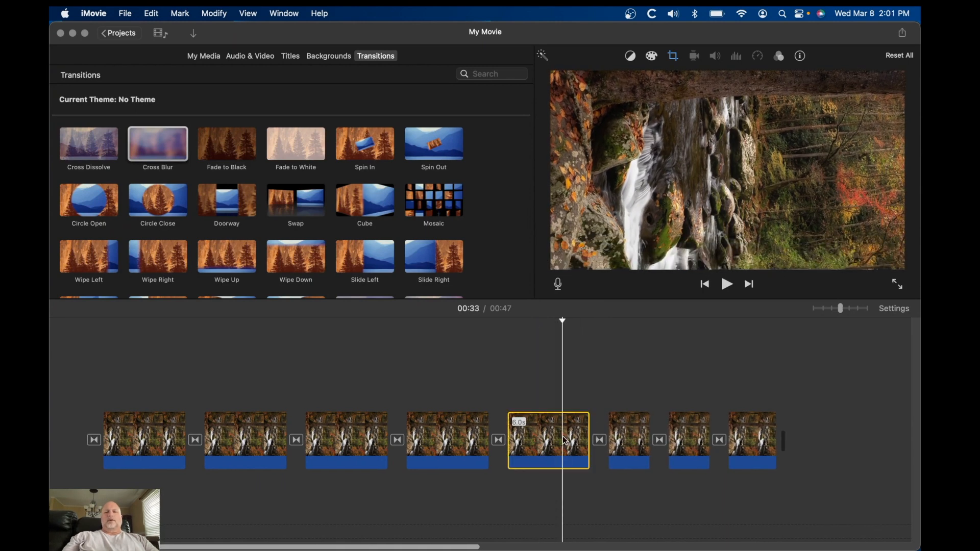
Move the fifth clip's Ken Burns start frame up and shrink it
click(670, 60)
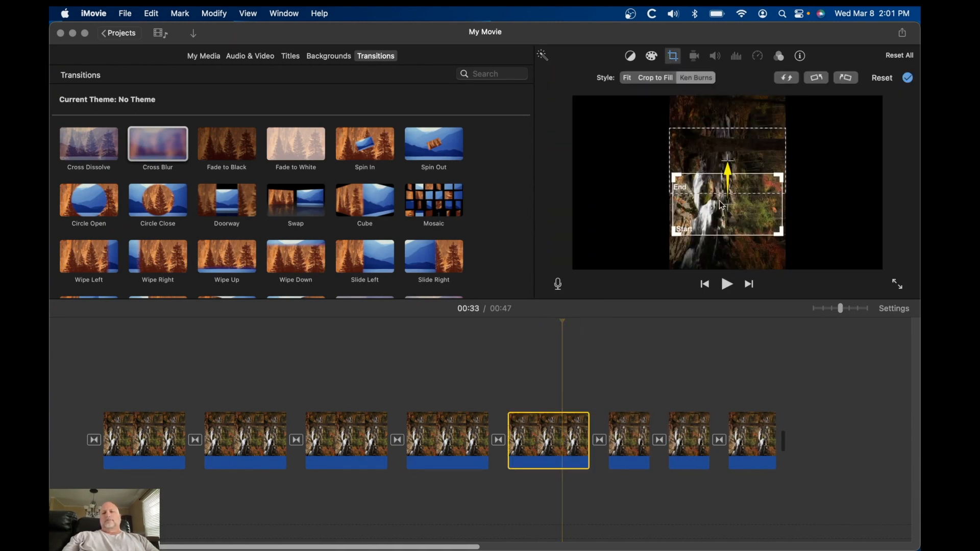
drag(734, 213, 737, 186)
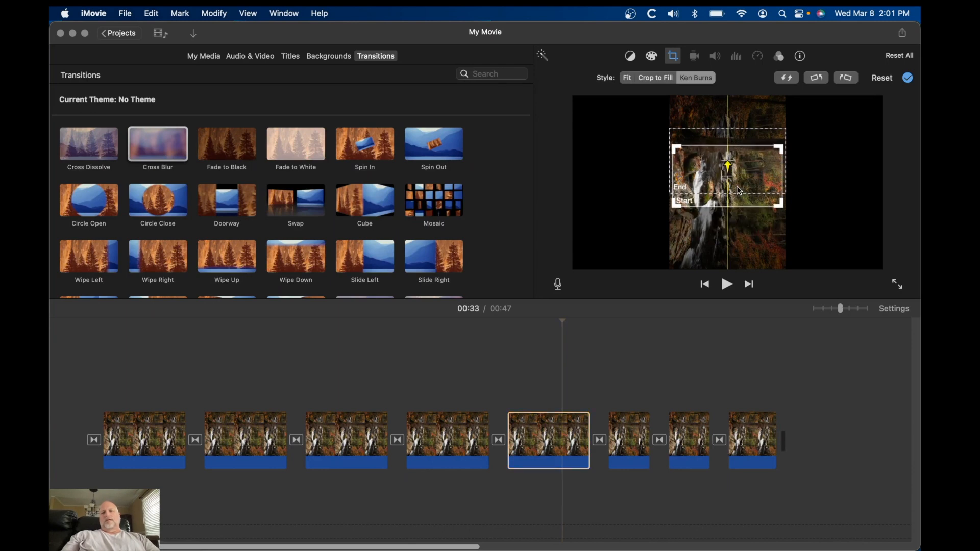
drag(673, 207, 693, 197)
Resize the fifth clip's frames so a small start frame sits centered inside the larger end frame
drag(678, 155, 686, 172)
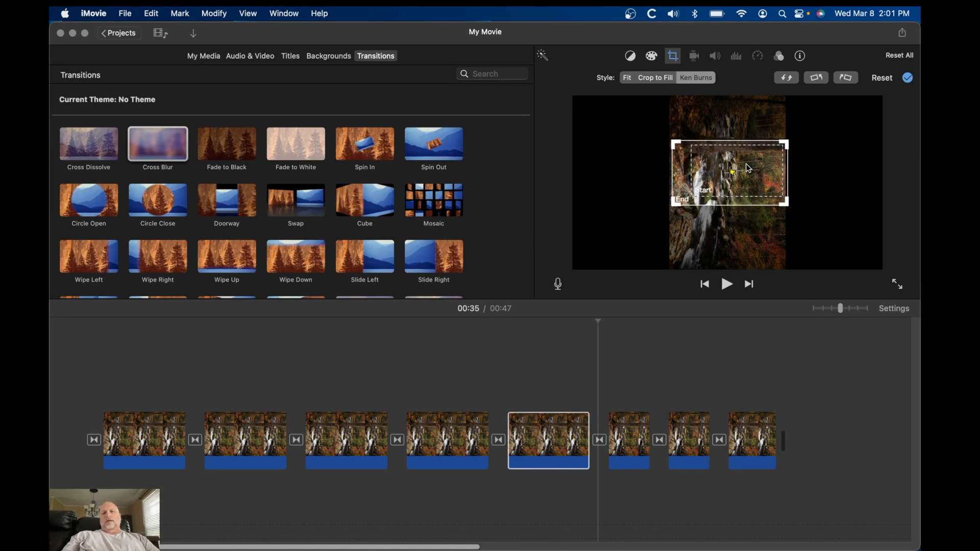
mouse_move(755, 169)
mouse_down()
mouse_move(745, 171)
mouse_move(759, 176)
mouse_move(770, 152)
mouse_move(741, 179)
mouse_move(751, 177)
mouse_up()
click(765, 176)
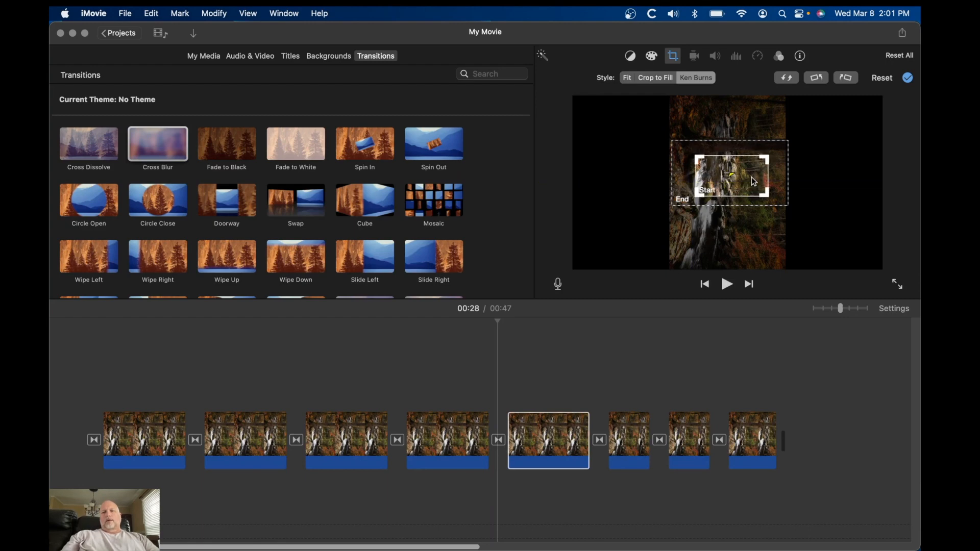
click(779, 187)
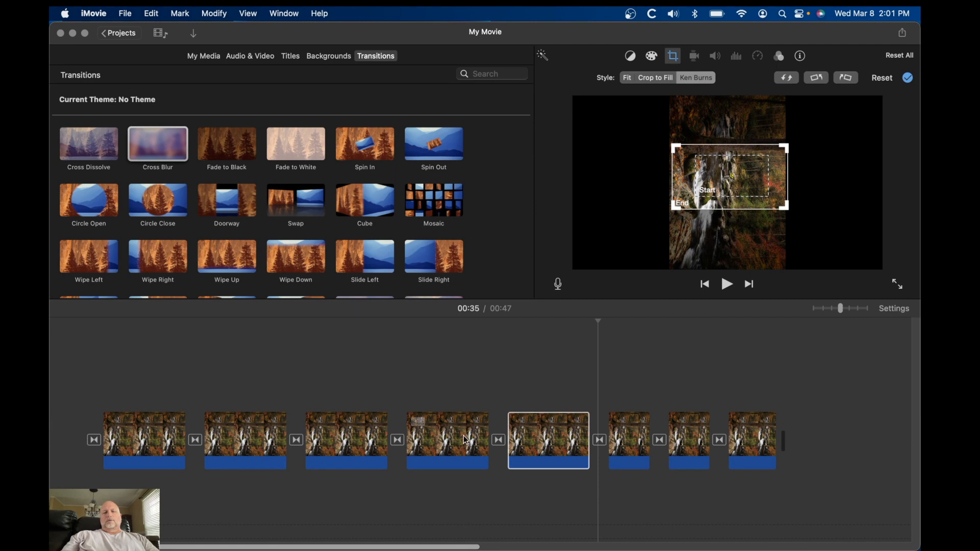
Play back from the fourth clip to preview the zoom
click(447, 438)
key(space)
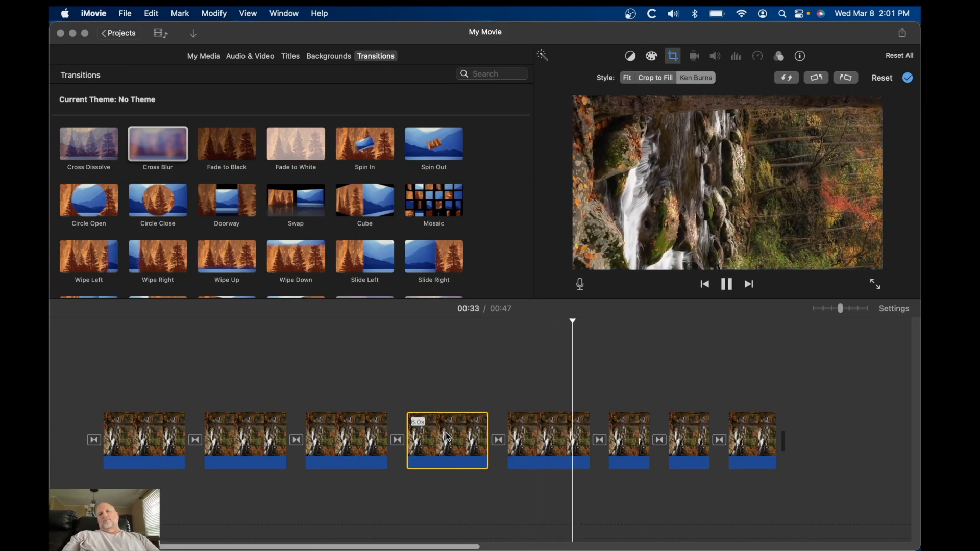
key(space)
Lengthen the sixth and seventh clips by extending their ends
click(624, 439)
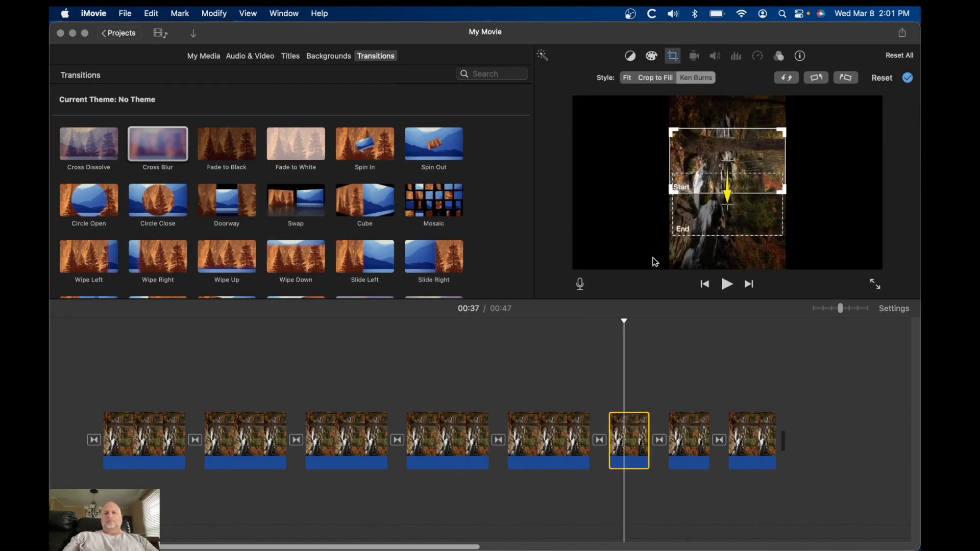
drag(648, 425, 693, 427)
click(729, 436)
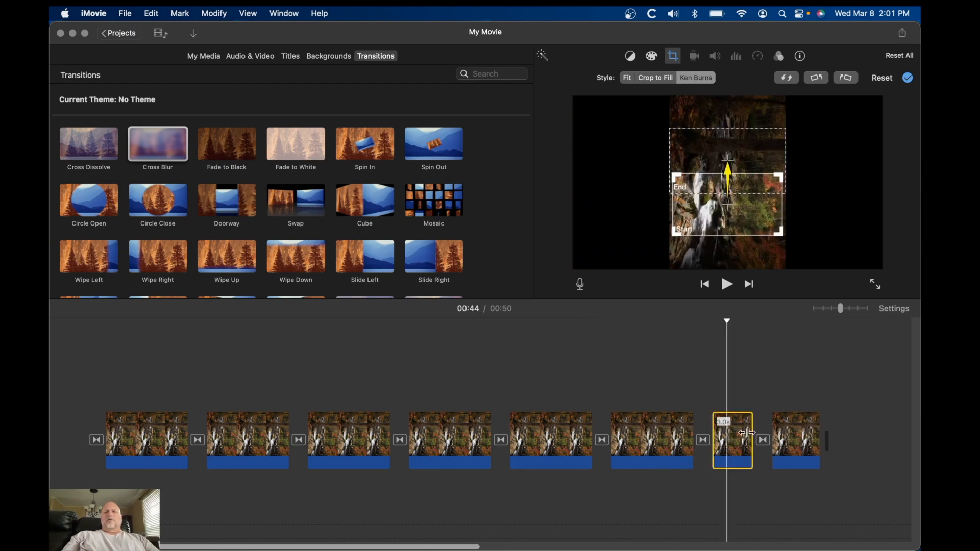
drag(751, 426, 795, 424)
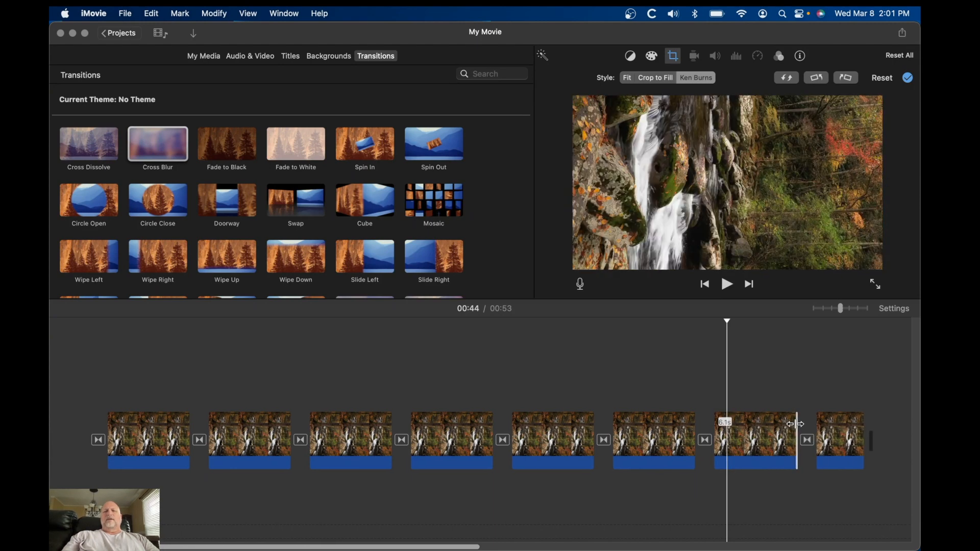
Move the sixth clip's Ken Burns start frame down to the bottom of the image
click(667, 439)
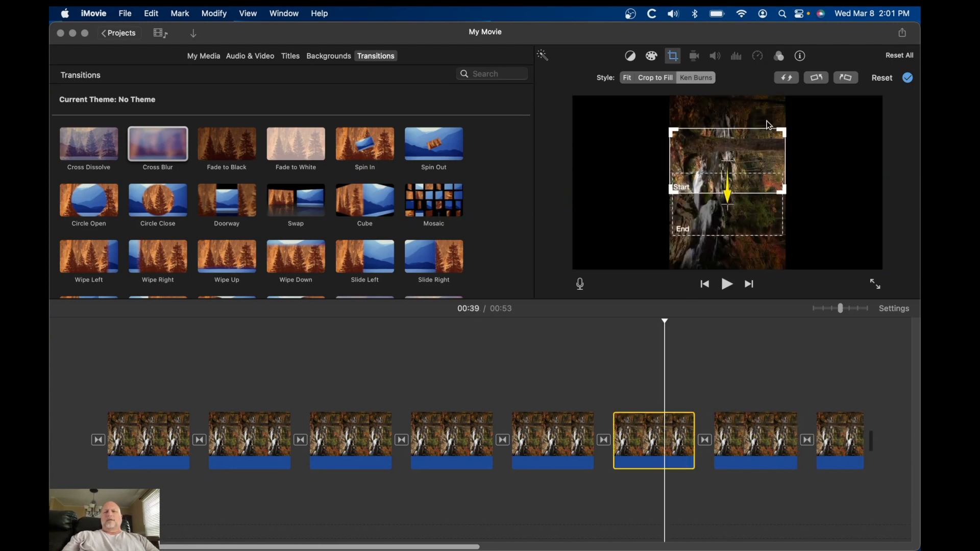
drag(757, 147, 758, 223)
click(777, 177)
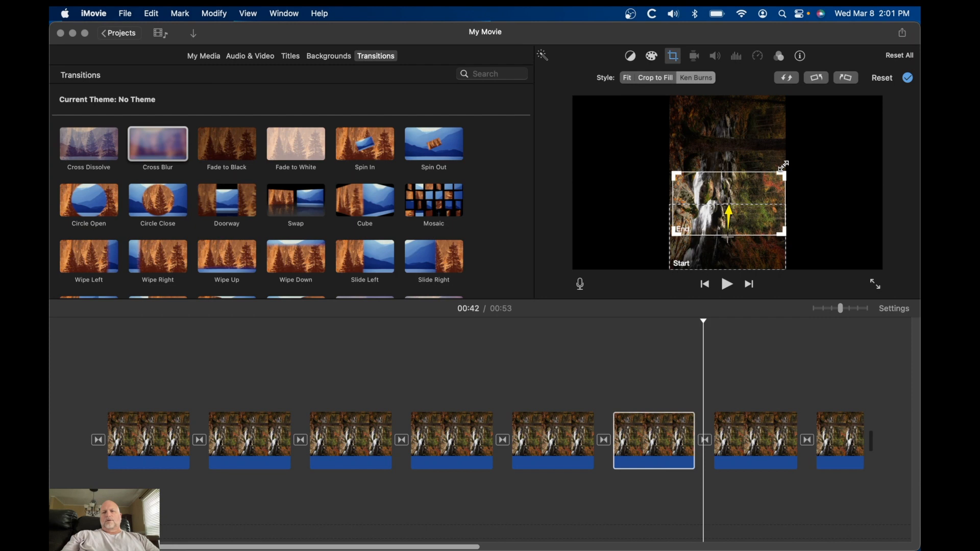
Nudge the sixth clip's Ken Burns end frame slightly higher, then play back to preview its pan
drag(671, 169, 668, 168)
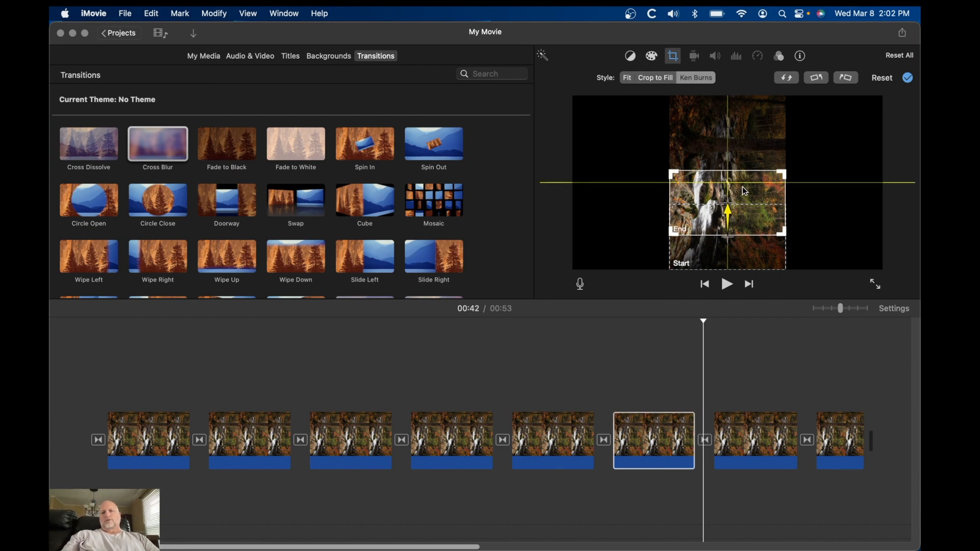
drag(742, 188, 742, 180)
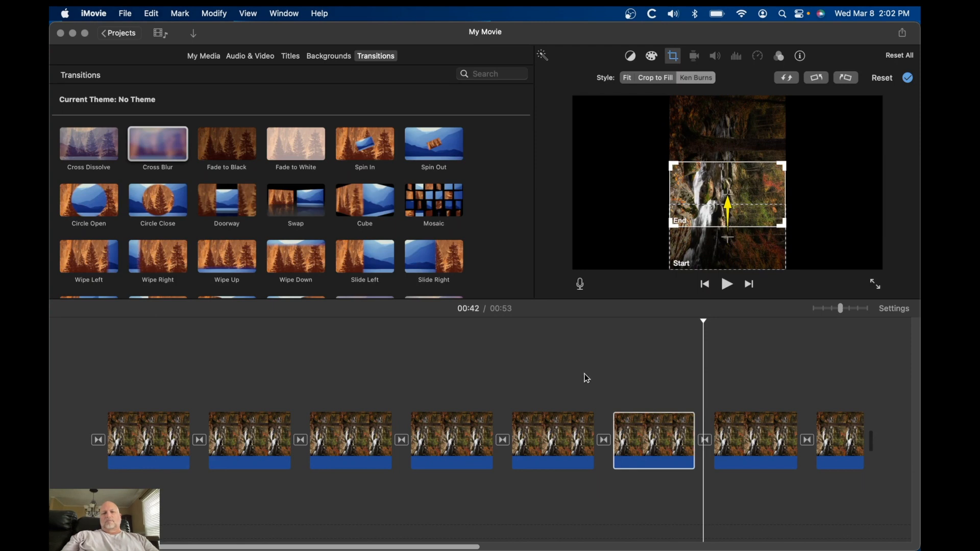
click(555, 387)
key(space)
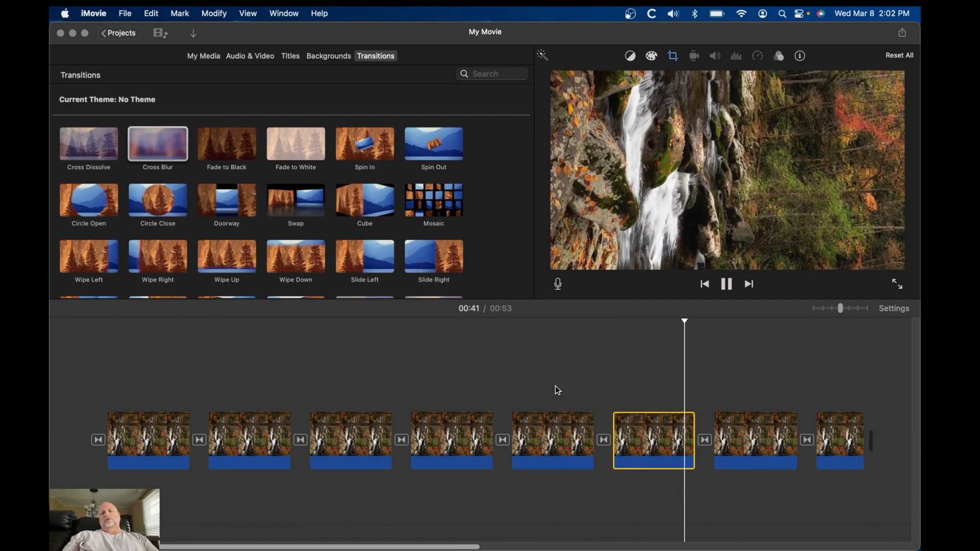
Open the seventh clip's Ken Burns settings and resize its start frame to span the image width
click(754, 415)
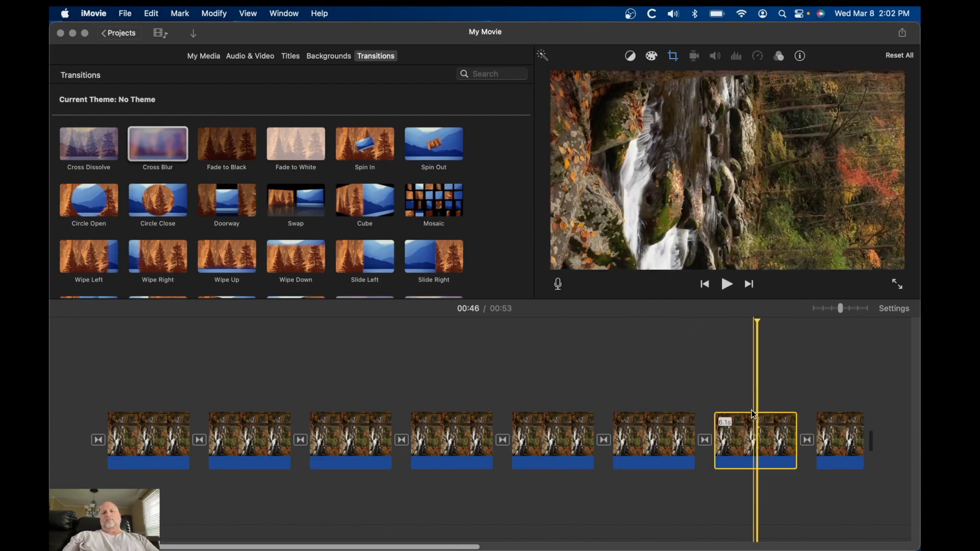
click(672, 59)
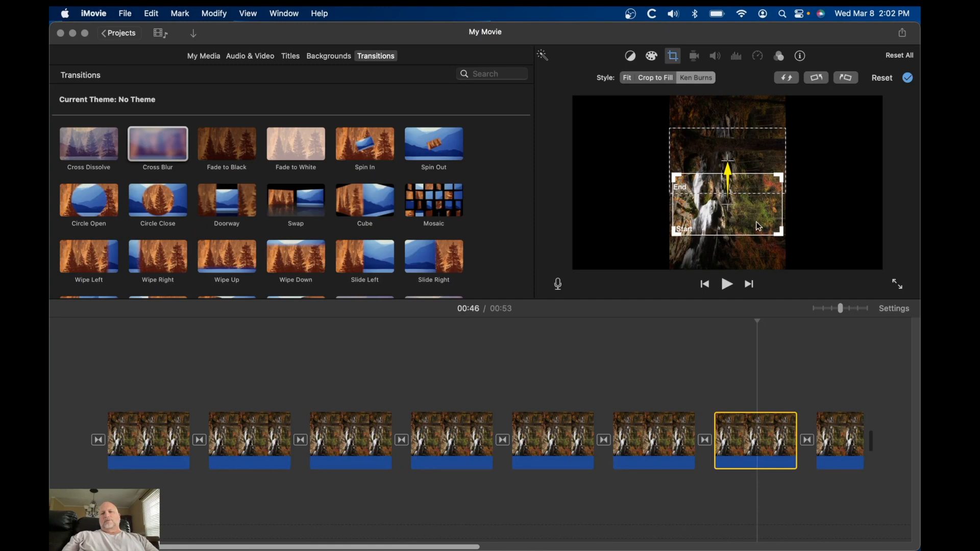
drag(756, 222, 782, 210)
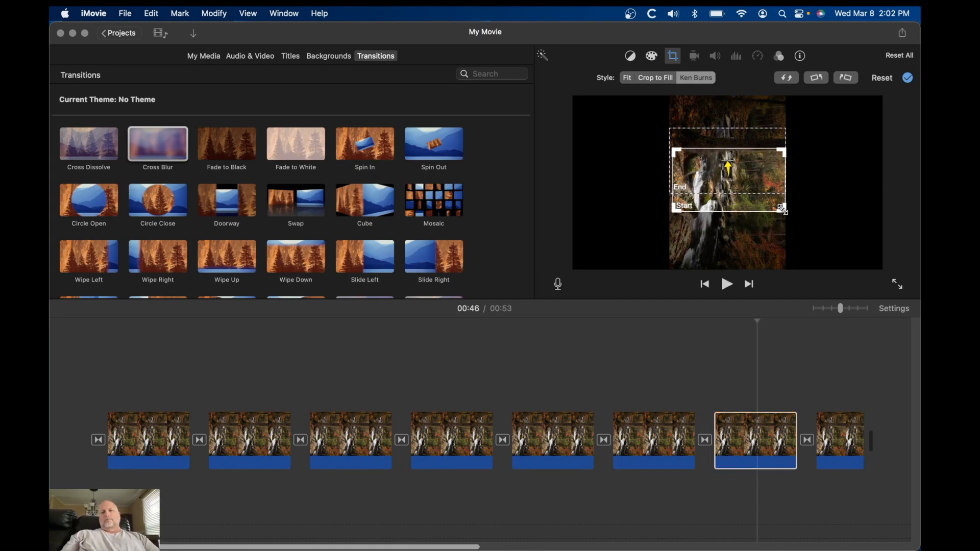
drag(673, 213, 671, 214)
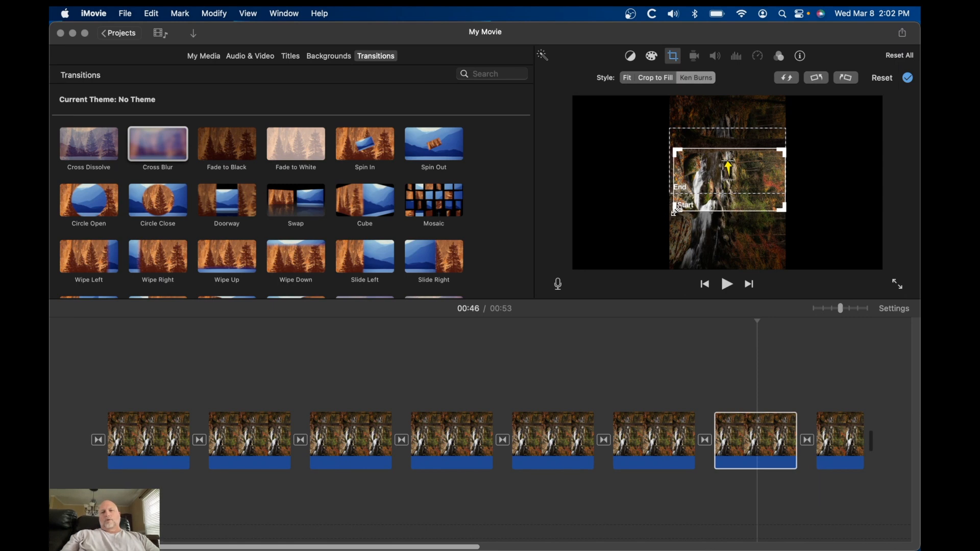
drag(674, 212, 672, 214)
Move the seventh clip's Ken Burns end frame up to the top of the image
click(725, 142)
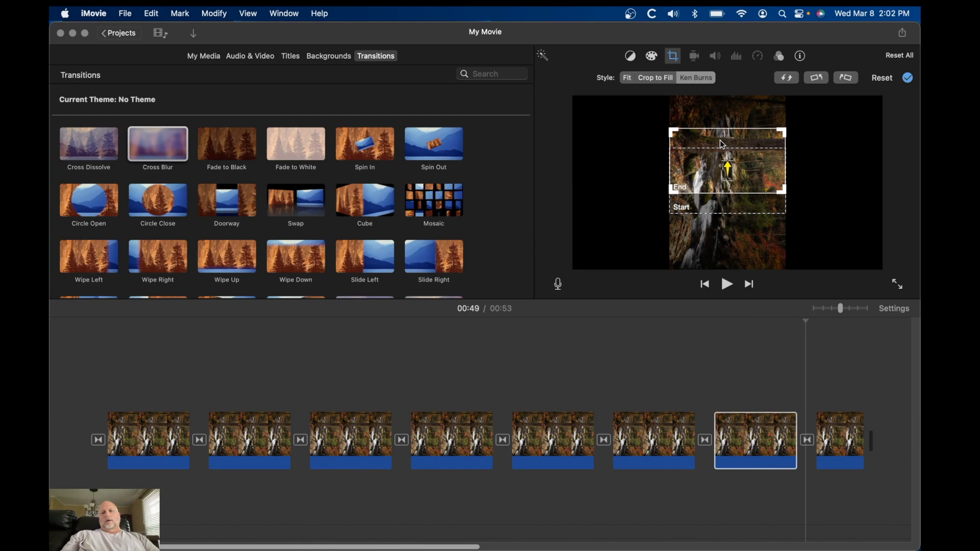
drag(720, 141, 719, 109)
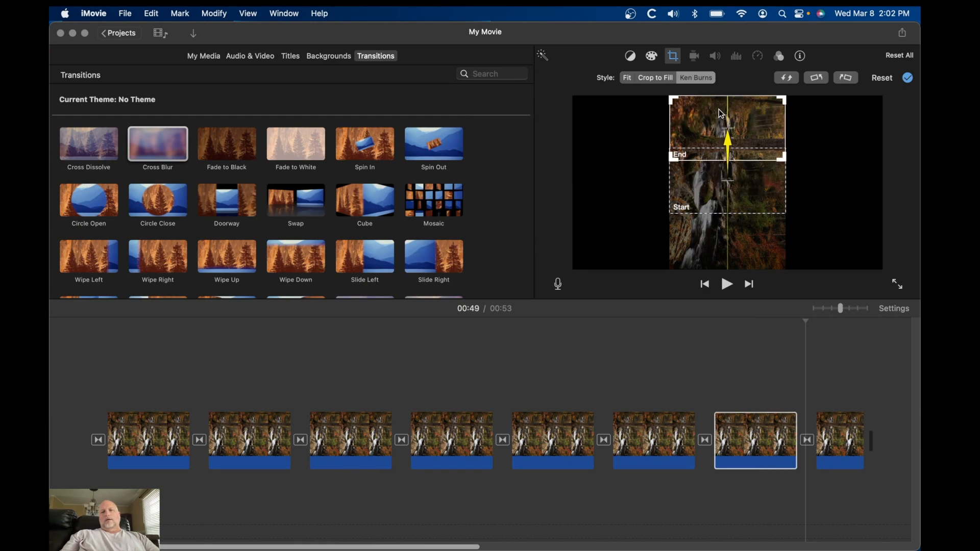
Play back from the sixth clip to preview the new pans
click(637, 406)
click(639, 417)
key(space)
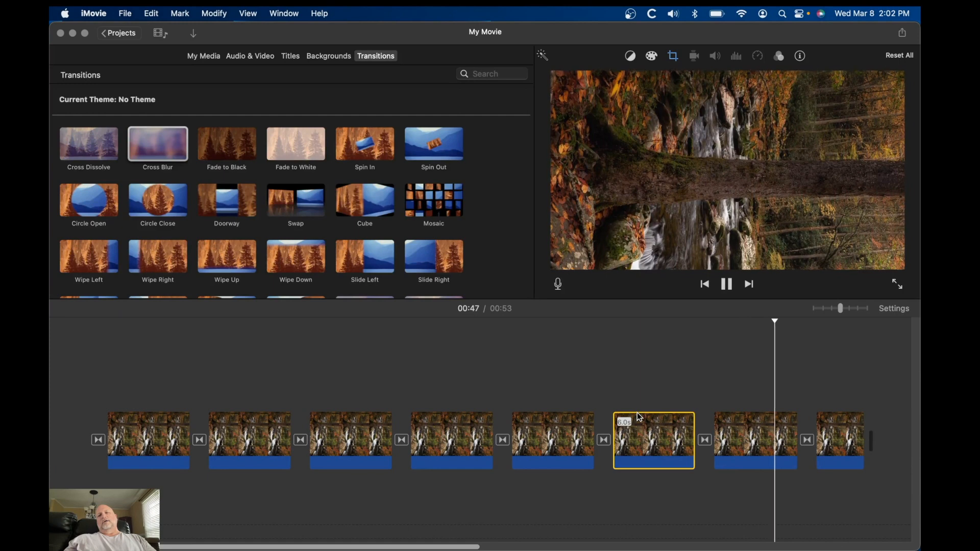
Lengthen the last clip by extending its end and set its crop style to Fit
click(848, 435)
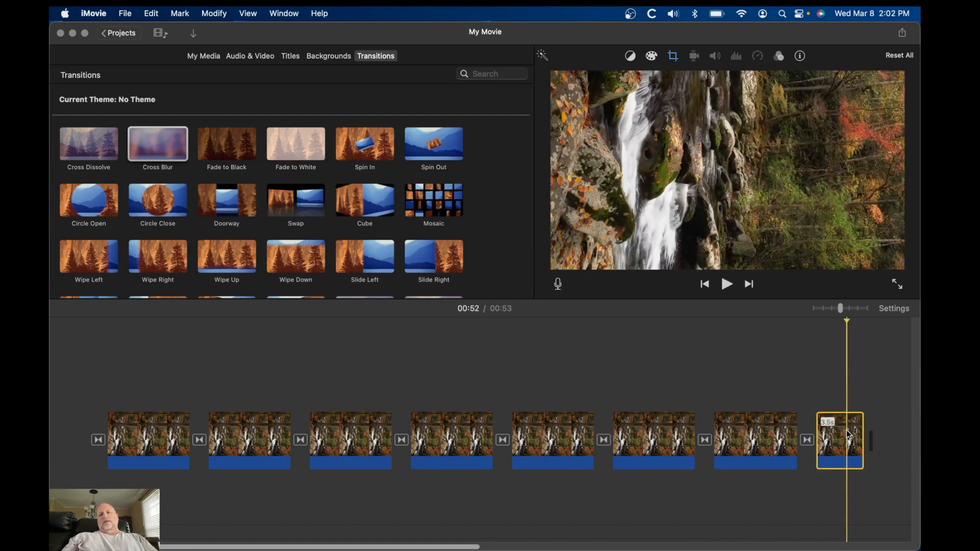
drag(862, 424, 886, 423)
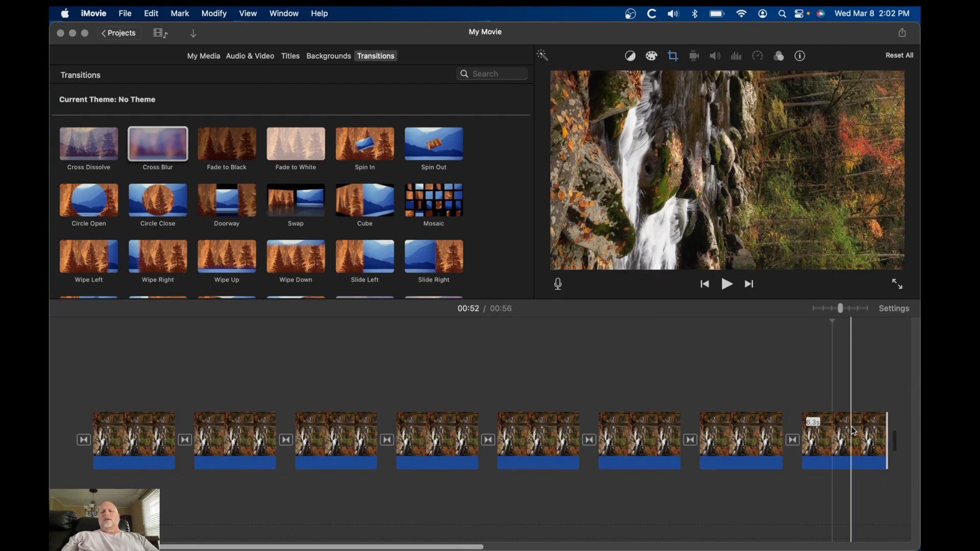
click(674, 56)
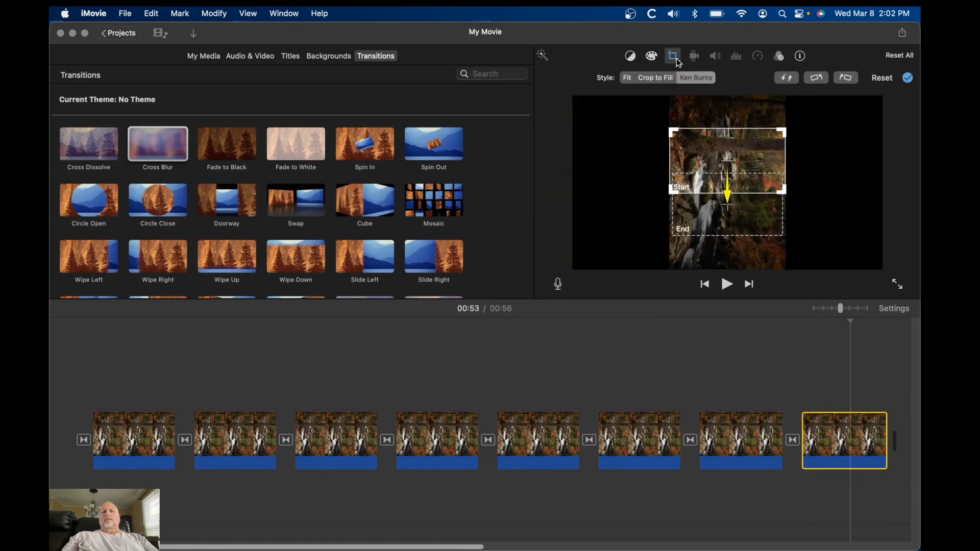
click(628, 79)
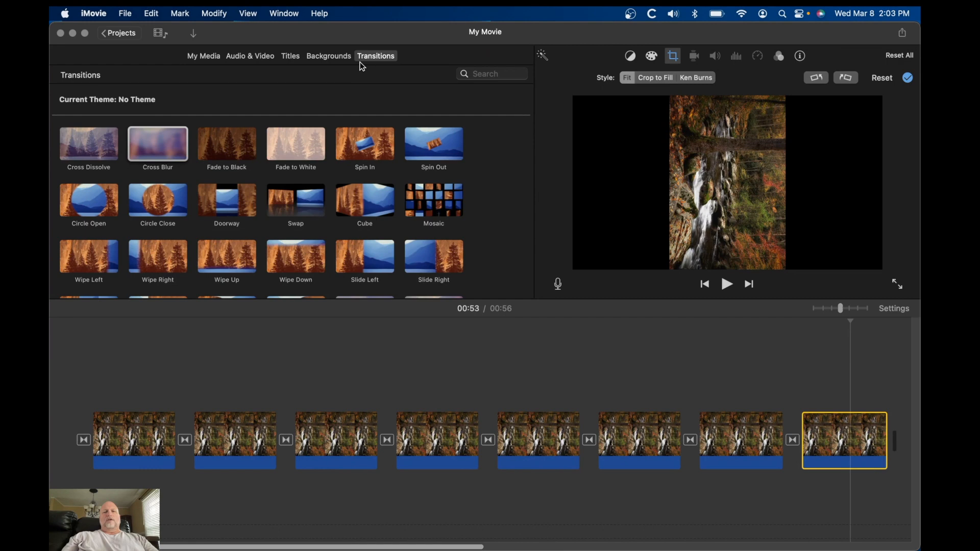
Add a Fade to Black transition after the last clip and extend that clip's end slightly
drag(234, 148, 891, 439)
click(852, 438)
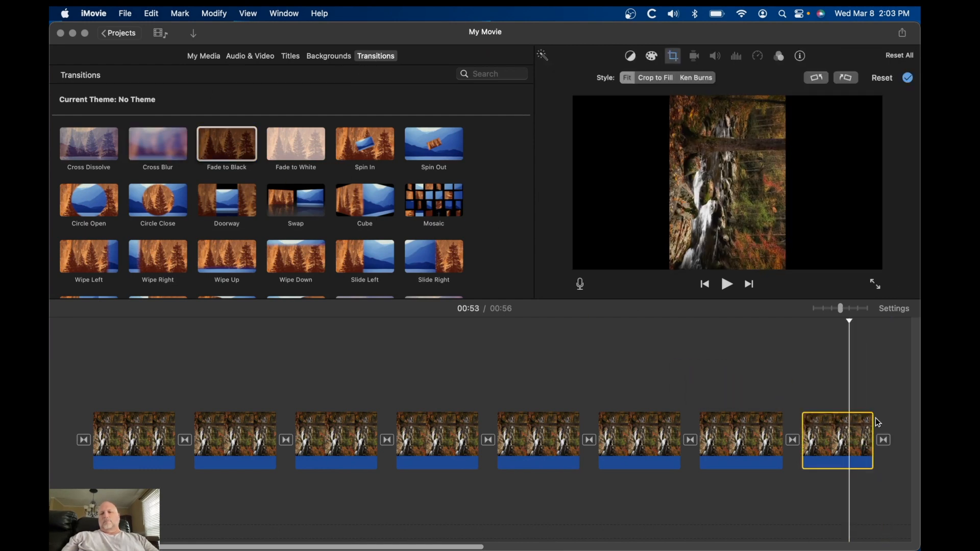
drag(872, 423, 884, 423)
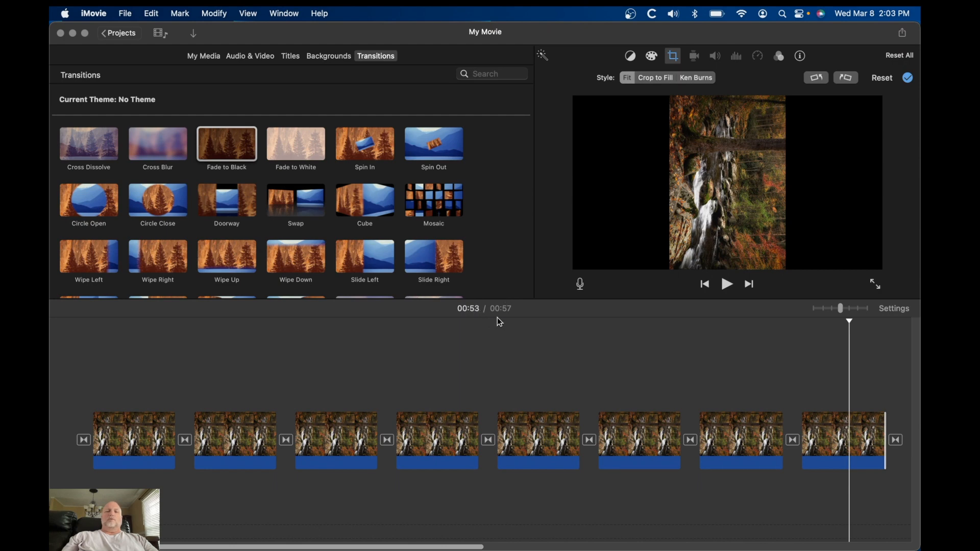
Play the whole movie full screen from the beginning
click(58, 384)
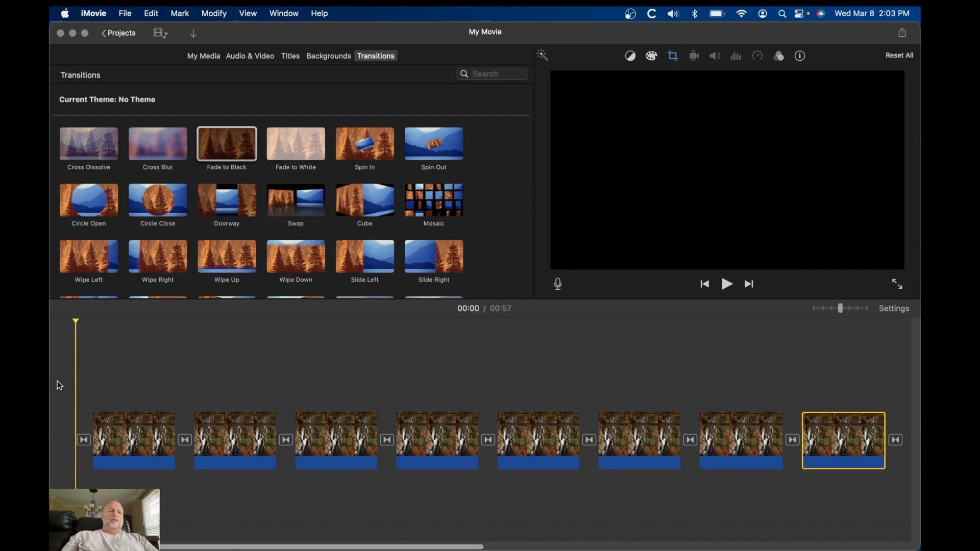
click(898, 284)
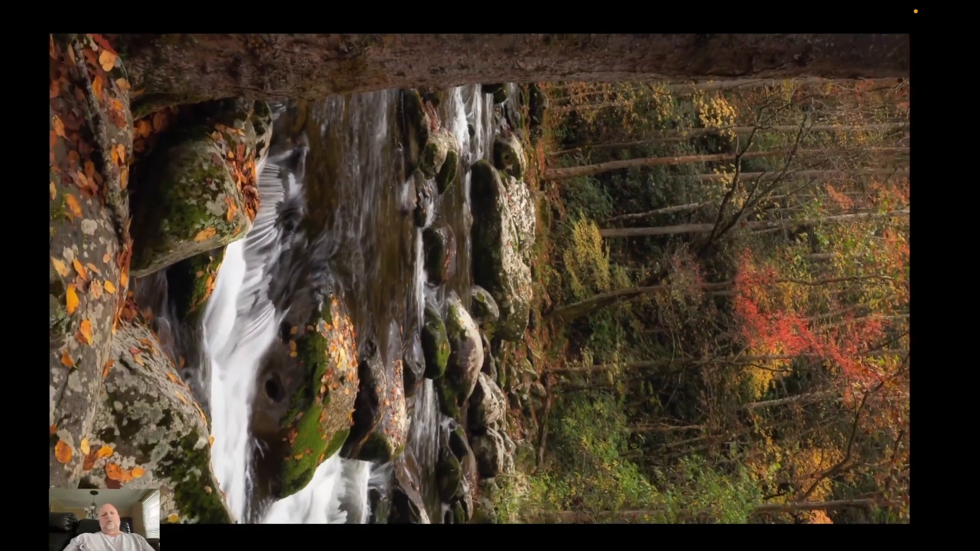
mouse_move(608, 387)
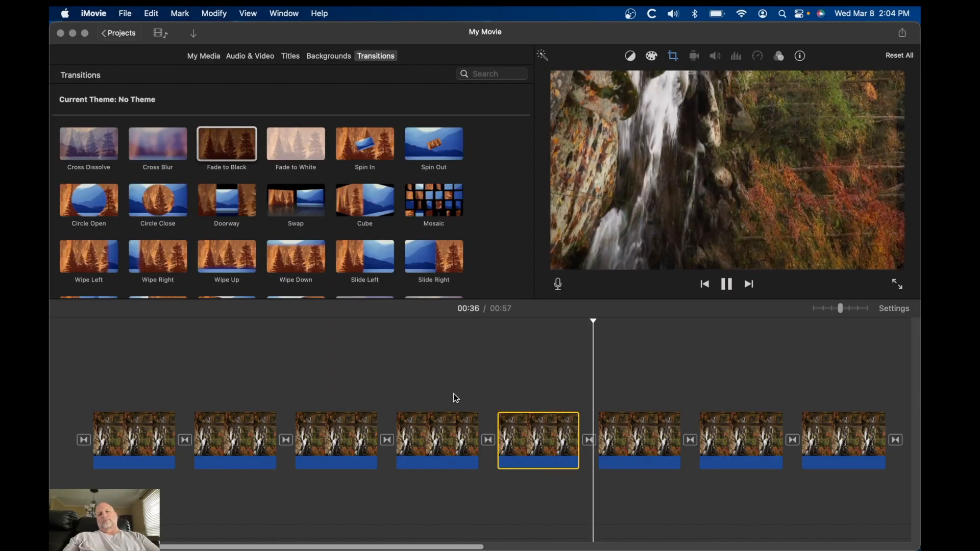
key(space)
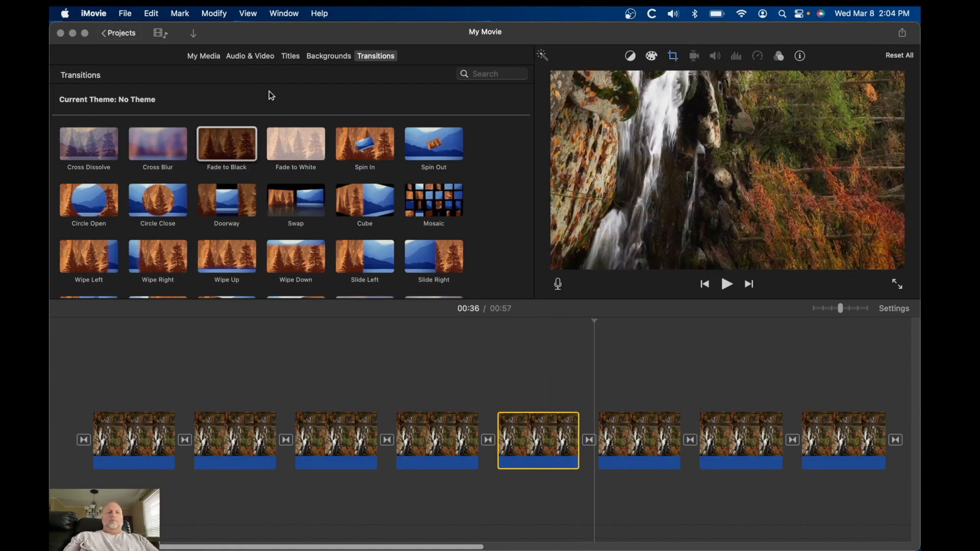
Name the project Tremont Bridge on returning to the projects browser
click(117, 34)
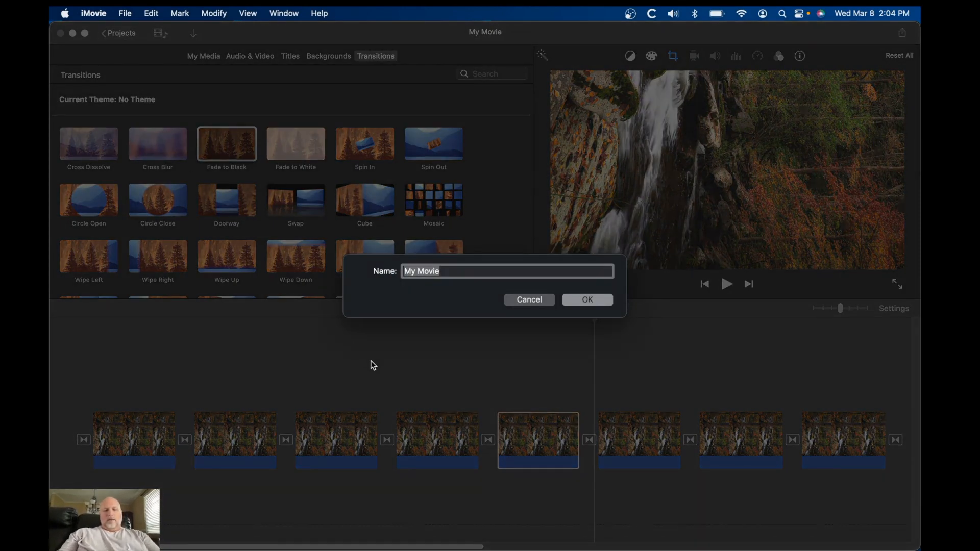
text(Tremont Bridge)
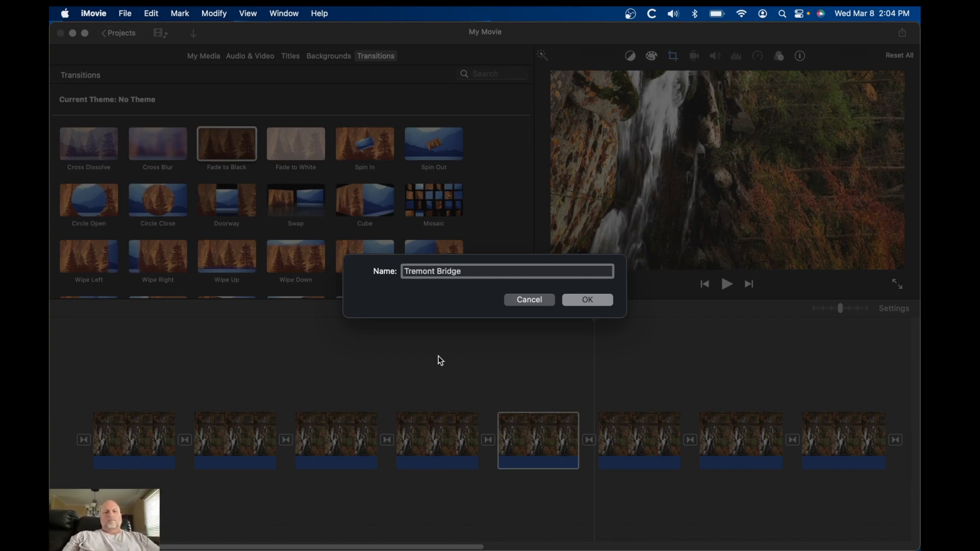
click(592, 304)
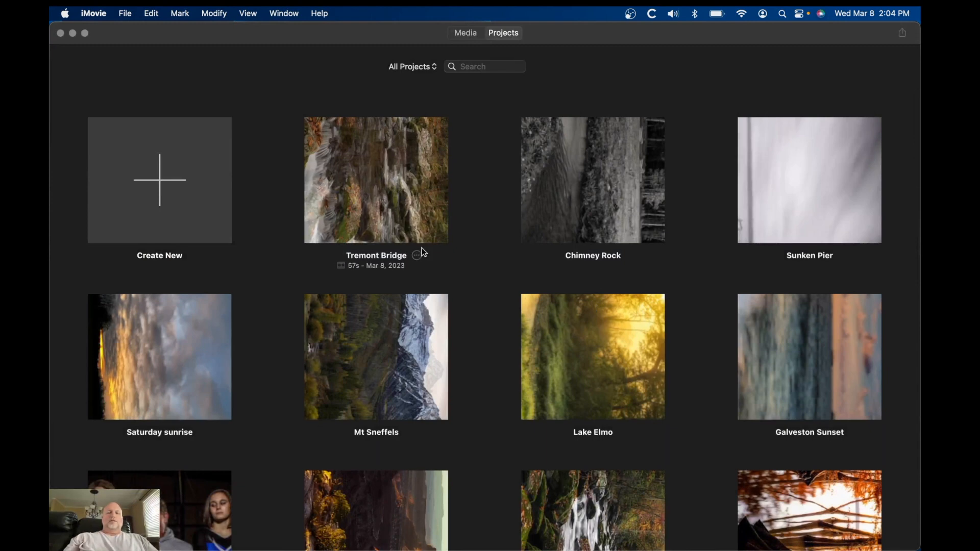
Open the Tremont Bridge project's share-to-file export dialog
click(418, 255)
mouse_move(457, 286)
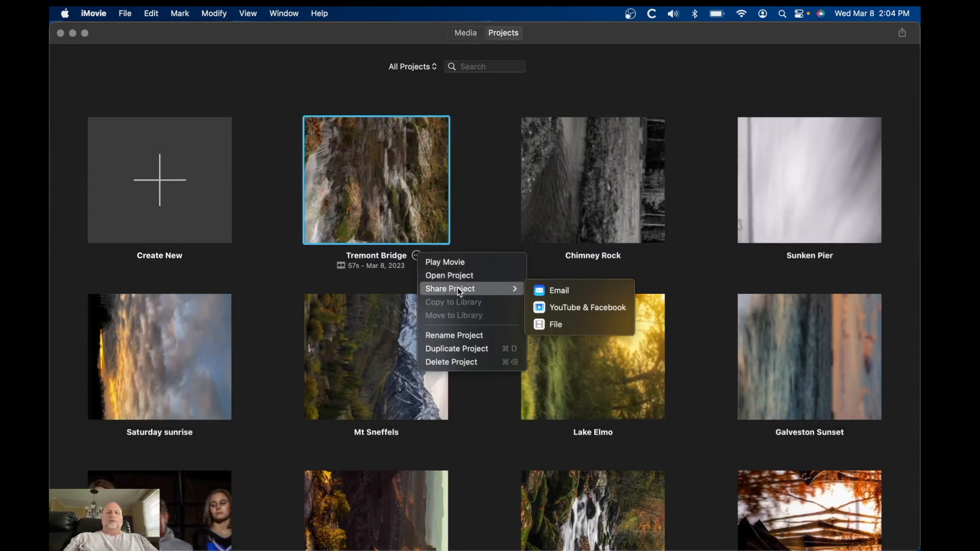
click(561, 327)
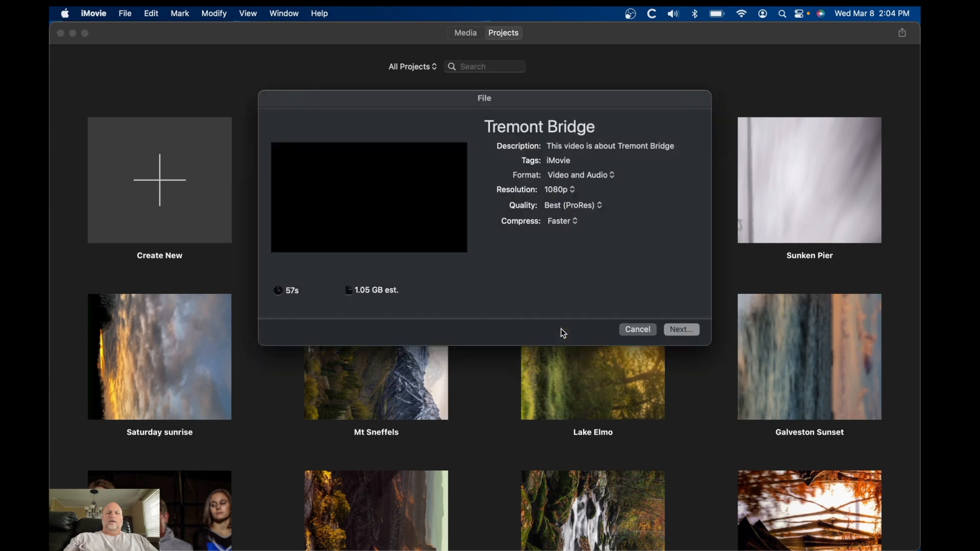
Set export compression to Better Quality and save the movie file as Tremont Bridge
click(561, 190)
click(567, 192)
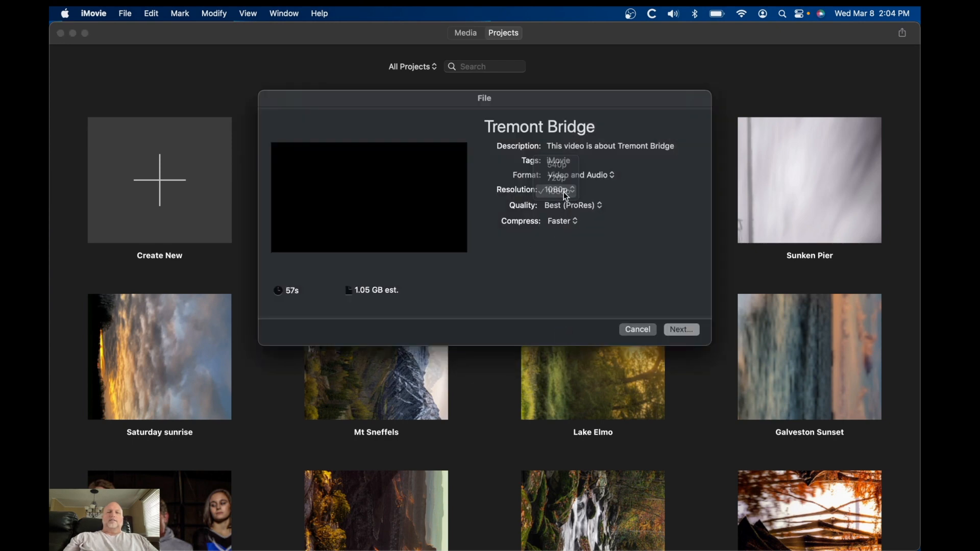
click(566, 223)
click(569, 239)
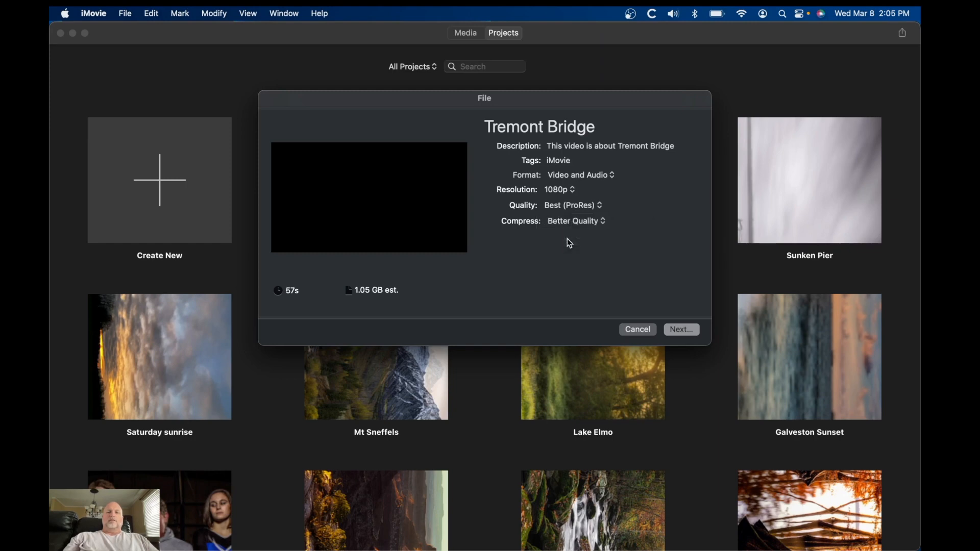
click(683, 330)
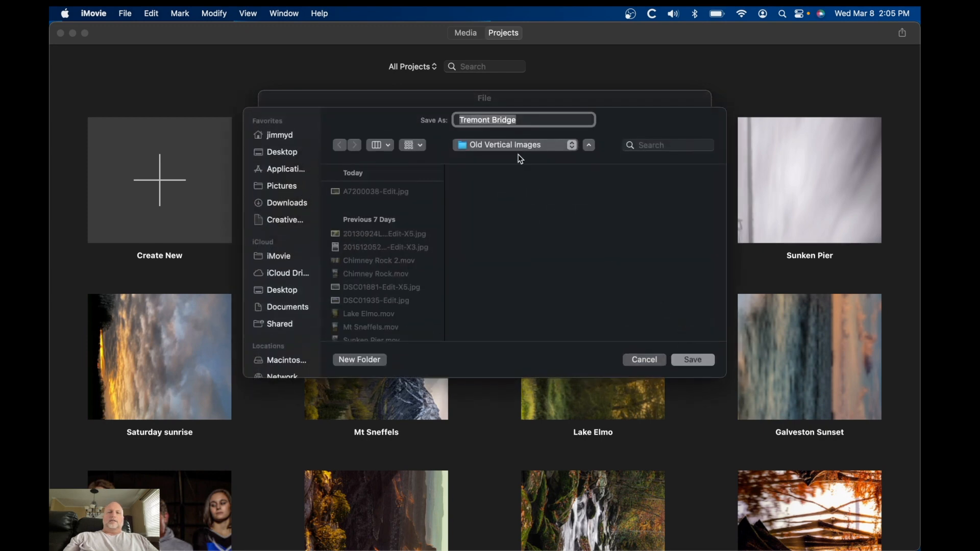
click(688, 355)
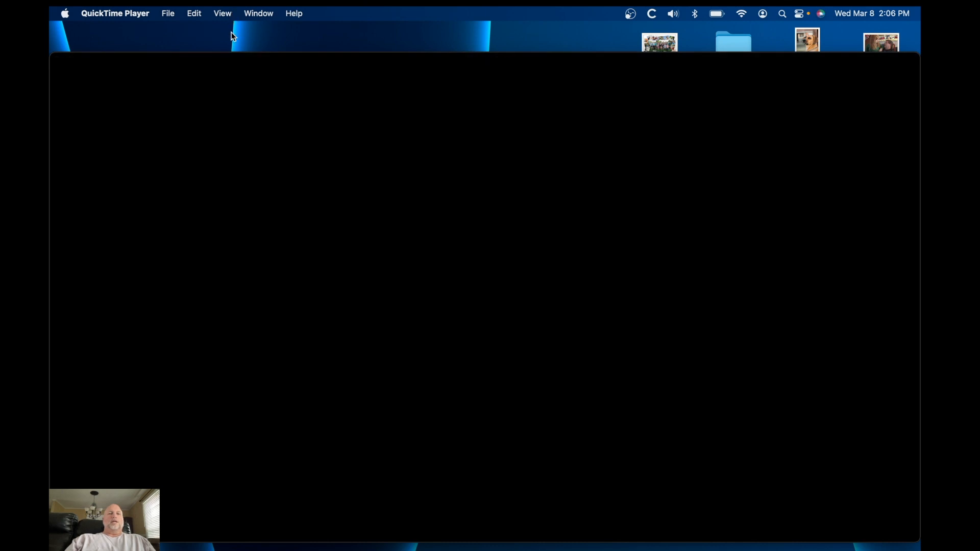
In QuickTime Player, rotate the exported movie back to portrait orientation
click(193, 14)
click(203, 138)
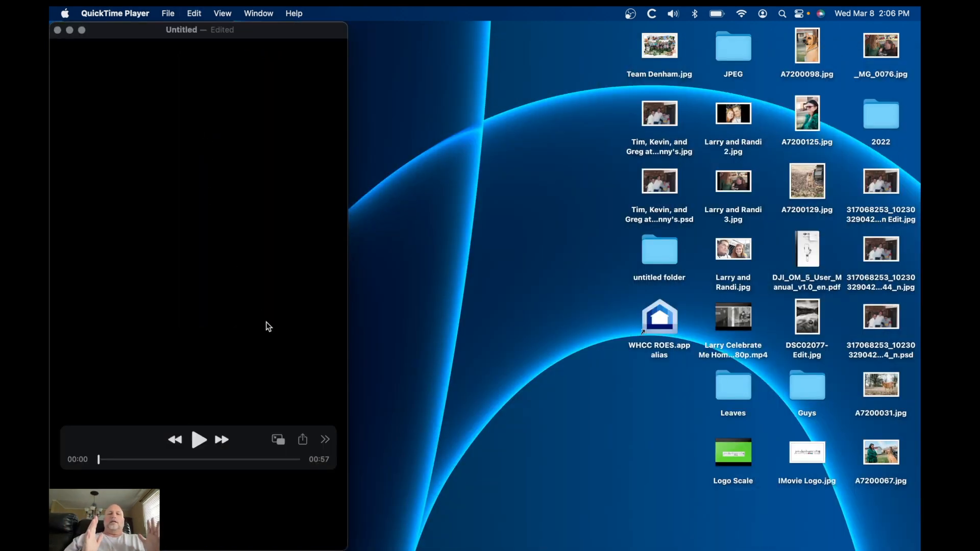
Play the rotated movie to check it
click(198, 439)
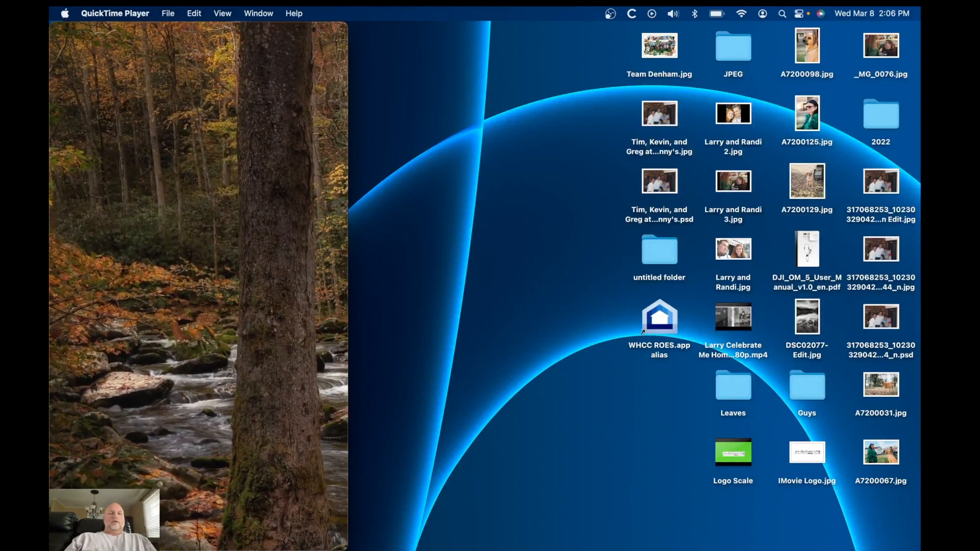
mouse_move(172, 252)
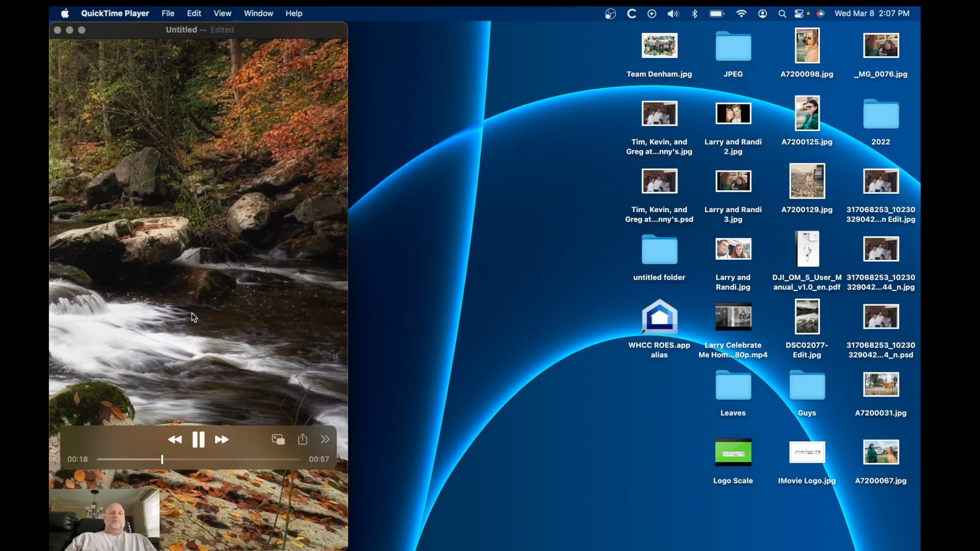
click(198, 440)
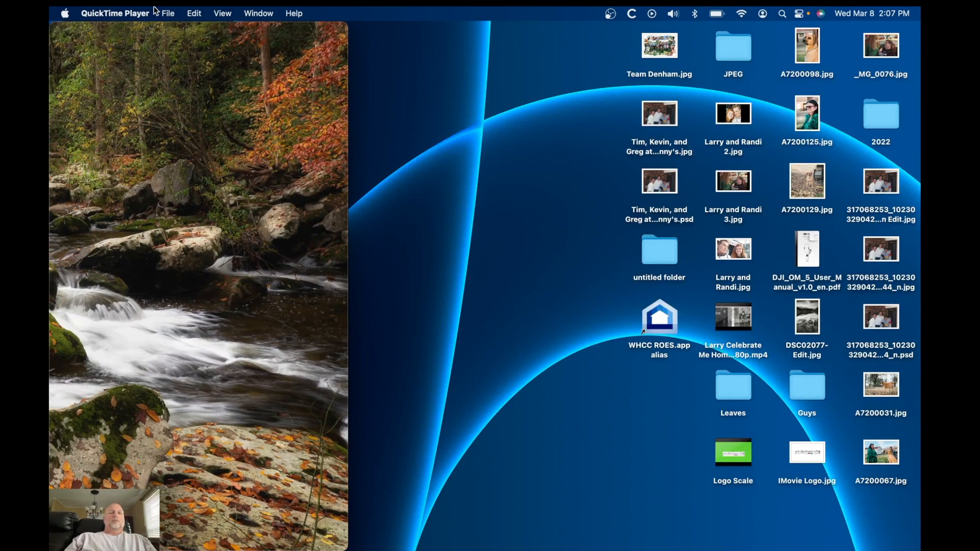
Export the rotated movie under the name Tremont Bridge, replacing the existing file
click(168, 14)
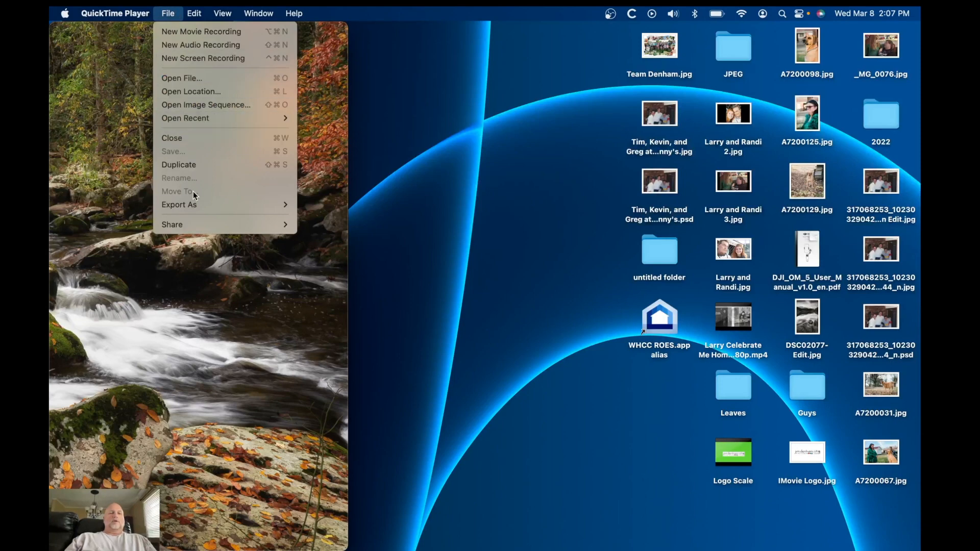
mouse_move(194, 204)
click(332, 224)
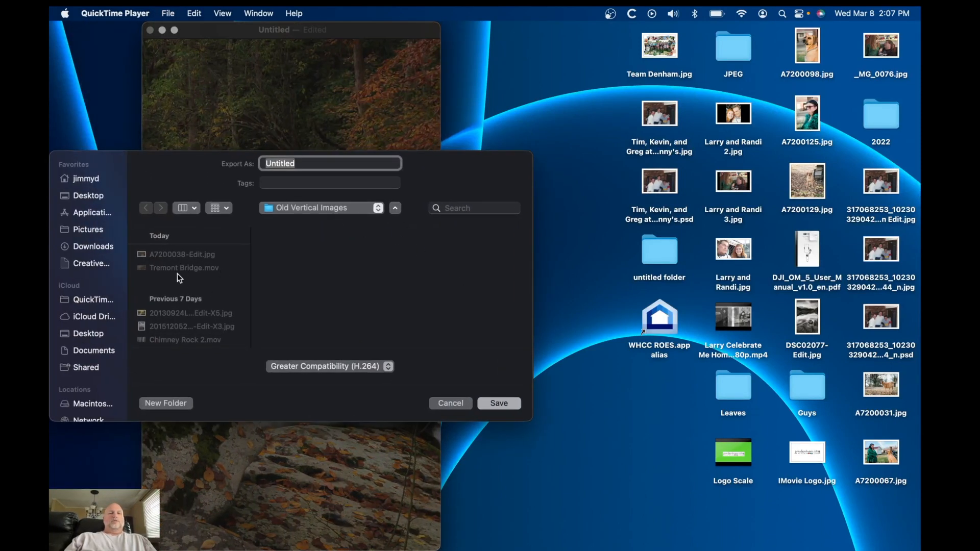
click(176, 272)
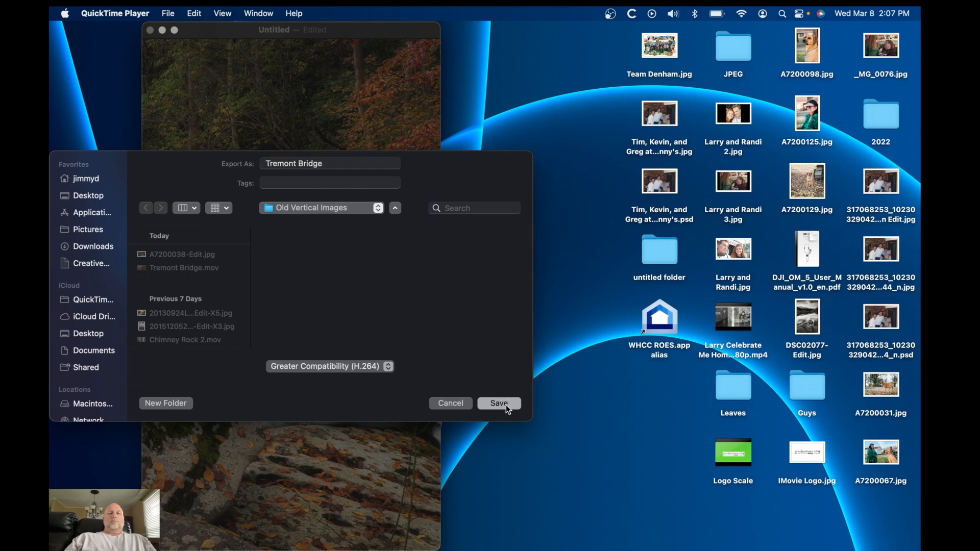
click(499, 404)
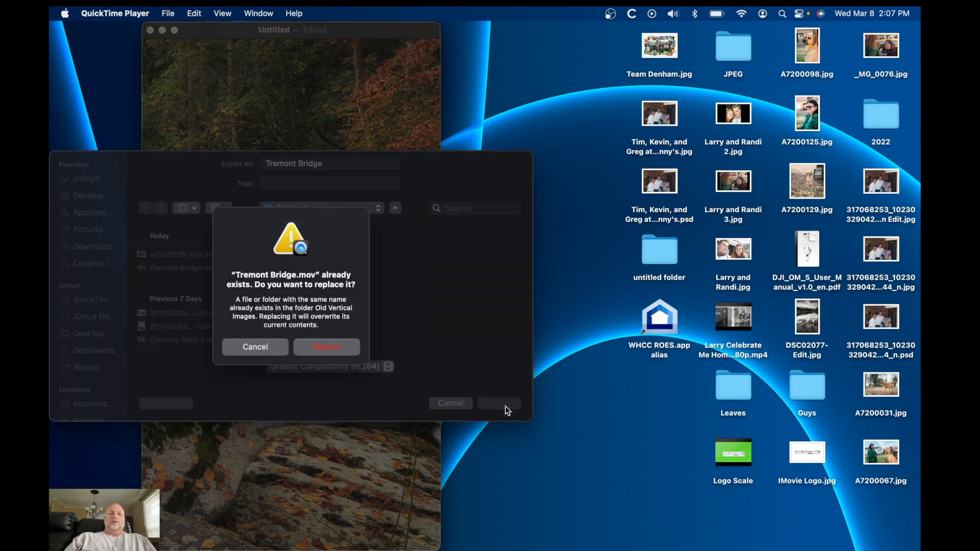
click(328, 349)
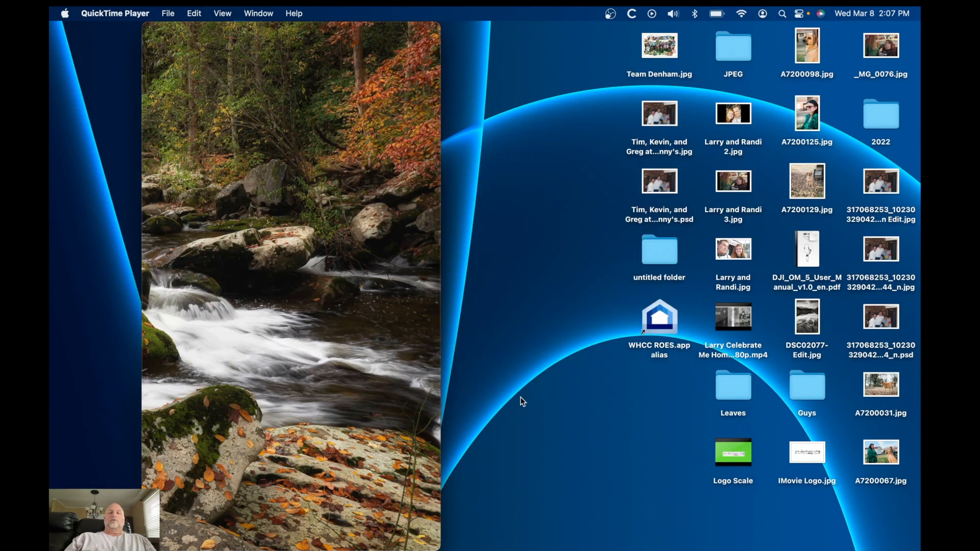
mouse_move(240, 188)
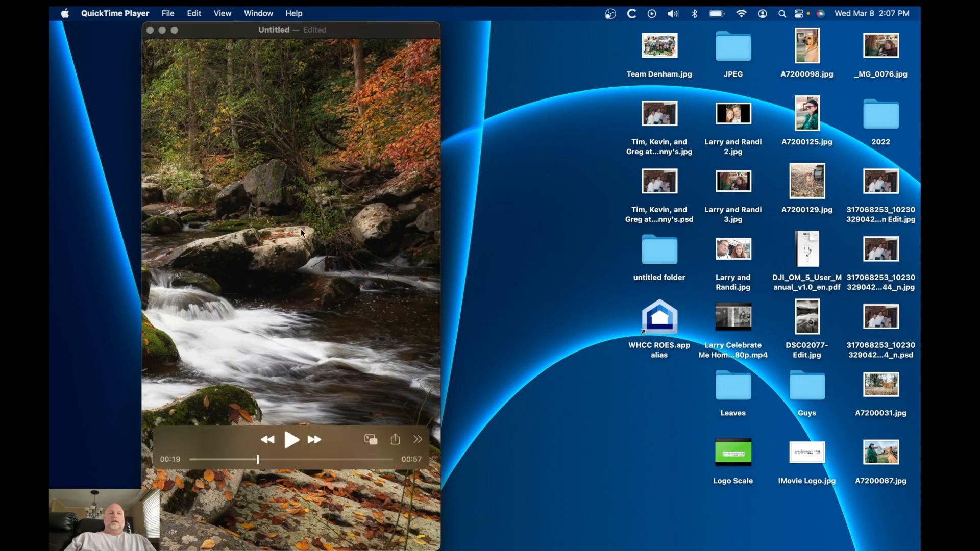